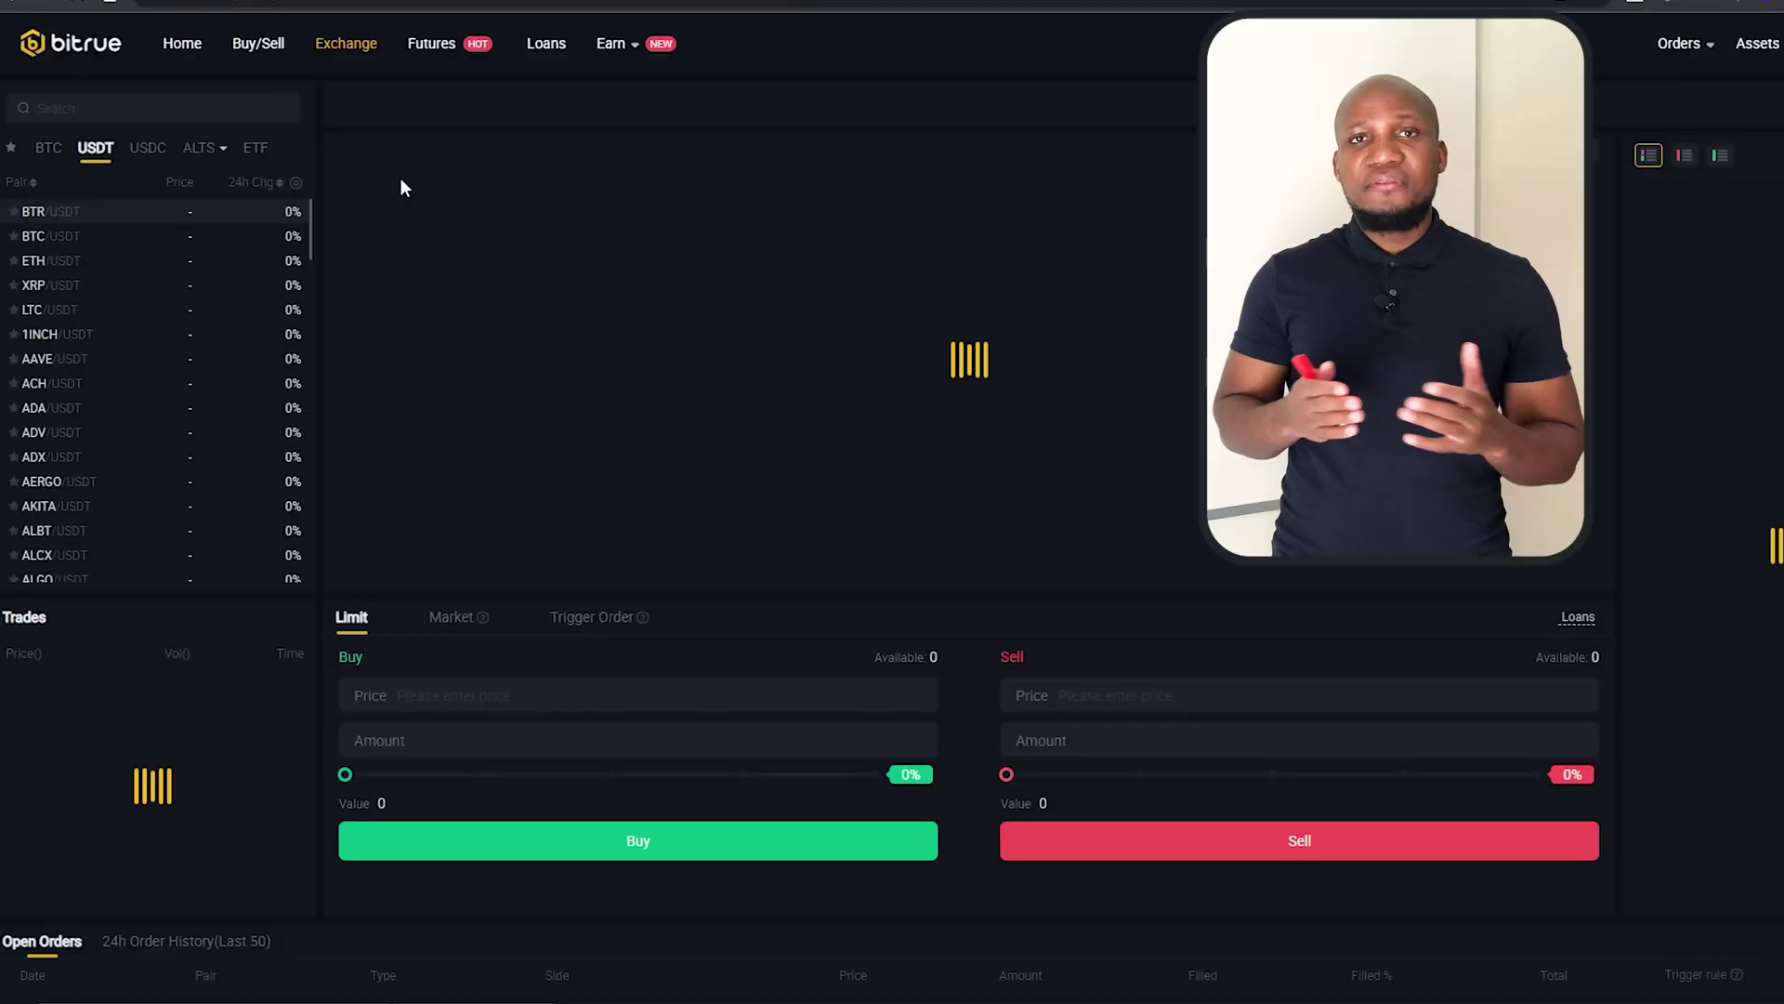
# Search 'sol' in the pair list and switch to the SOL/USDT pair
pyautogui.click(128, 109)
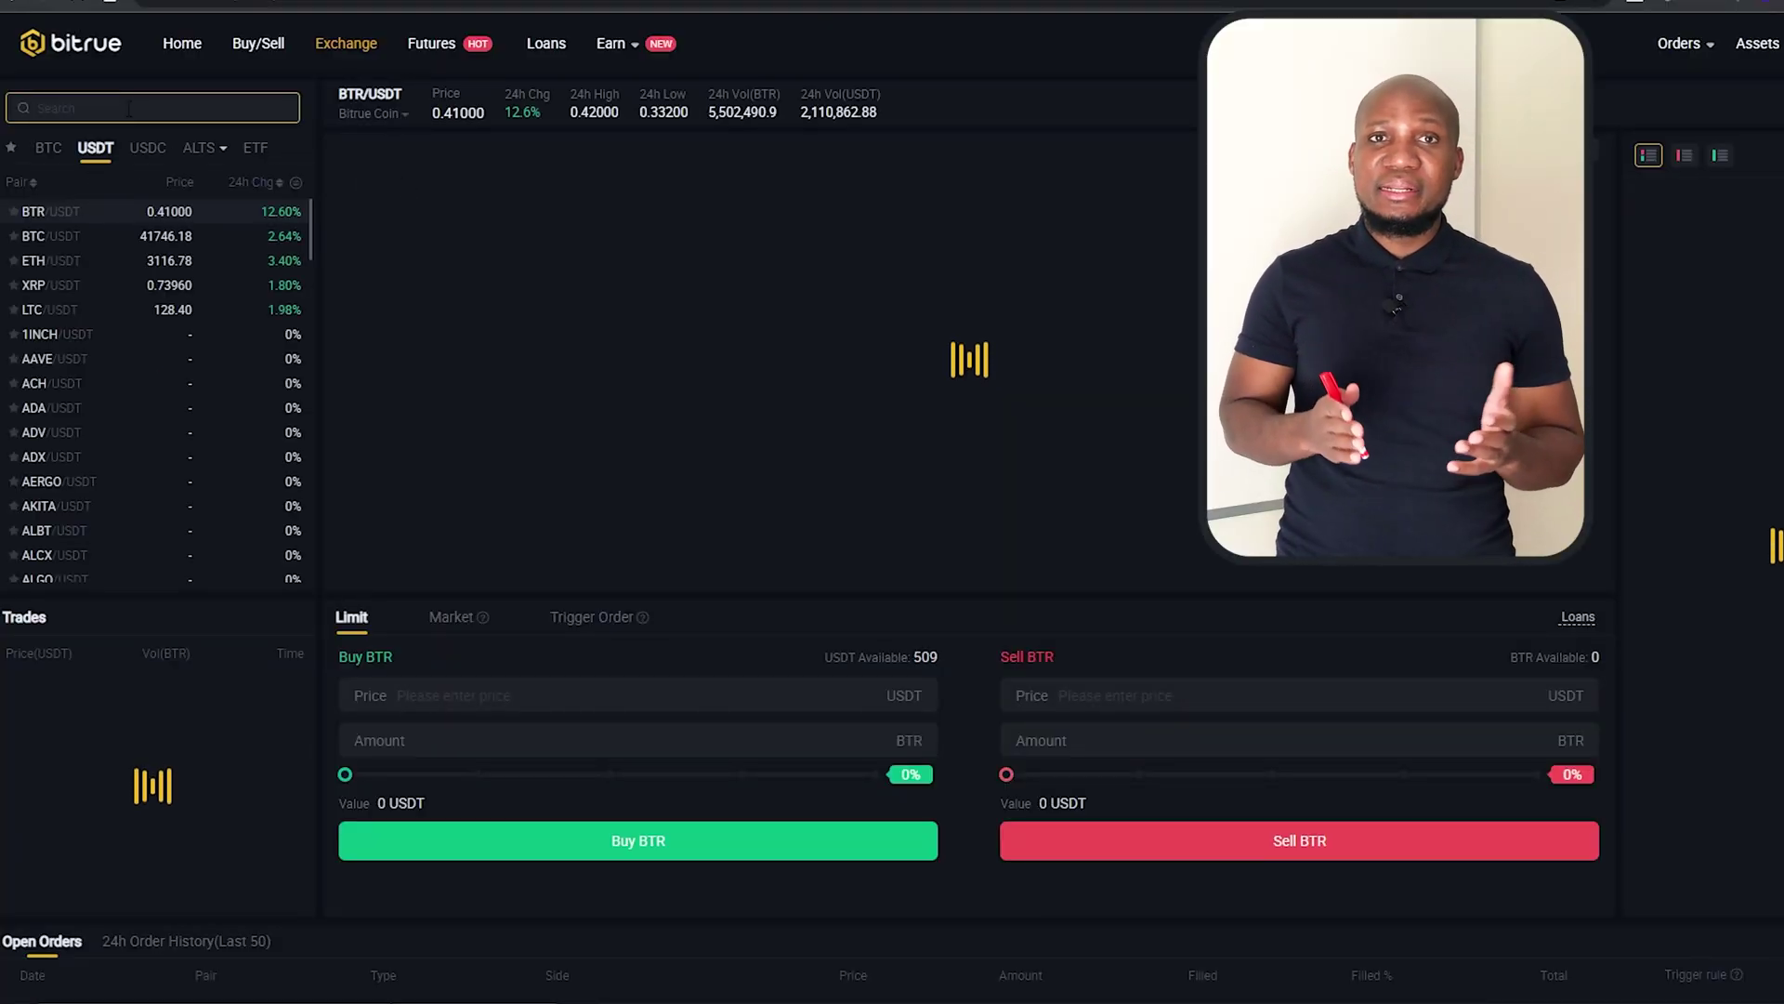
pyautogui.write('sol')
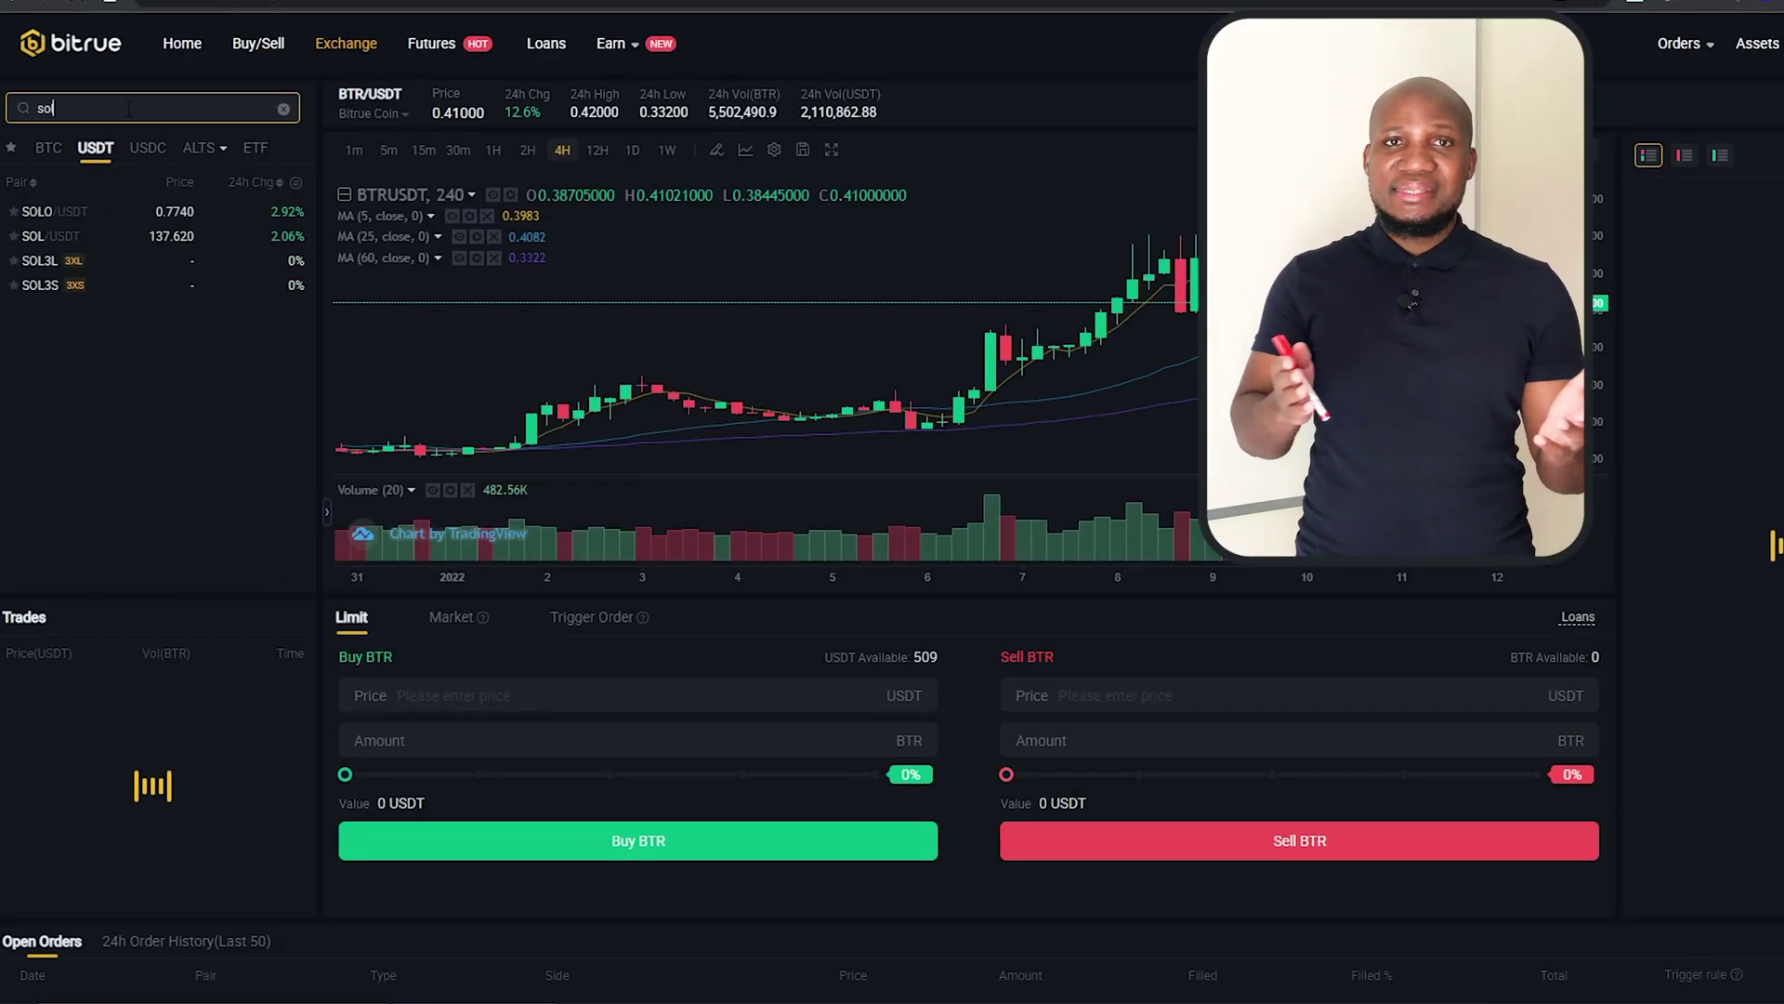
pyautogui.click(38, 238)
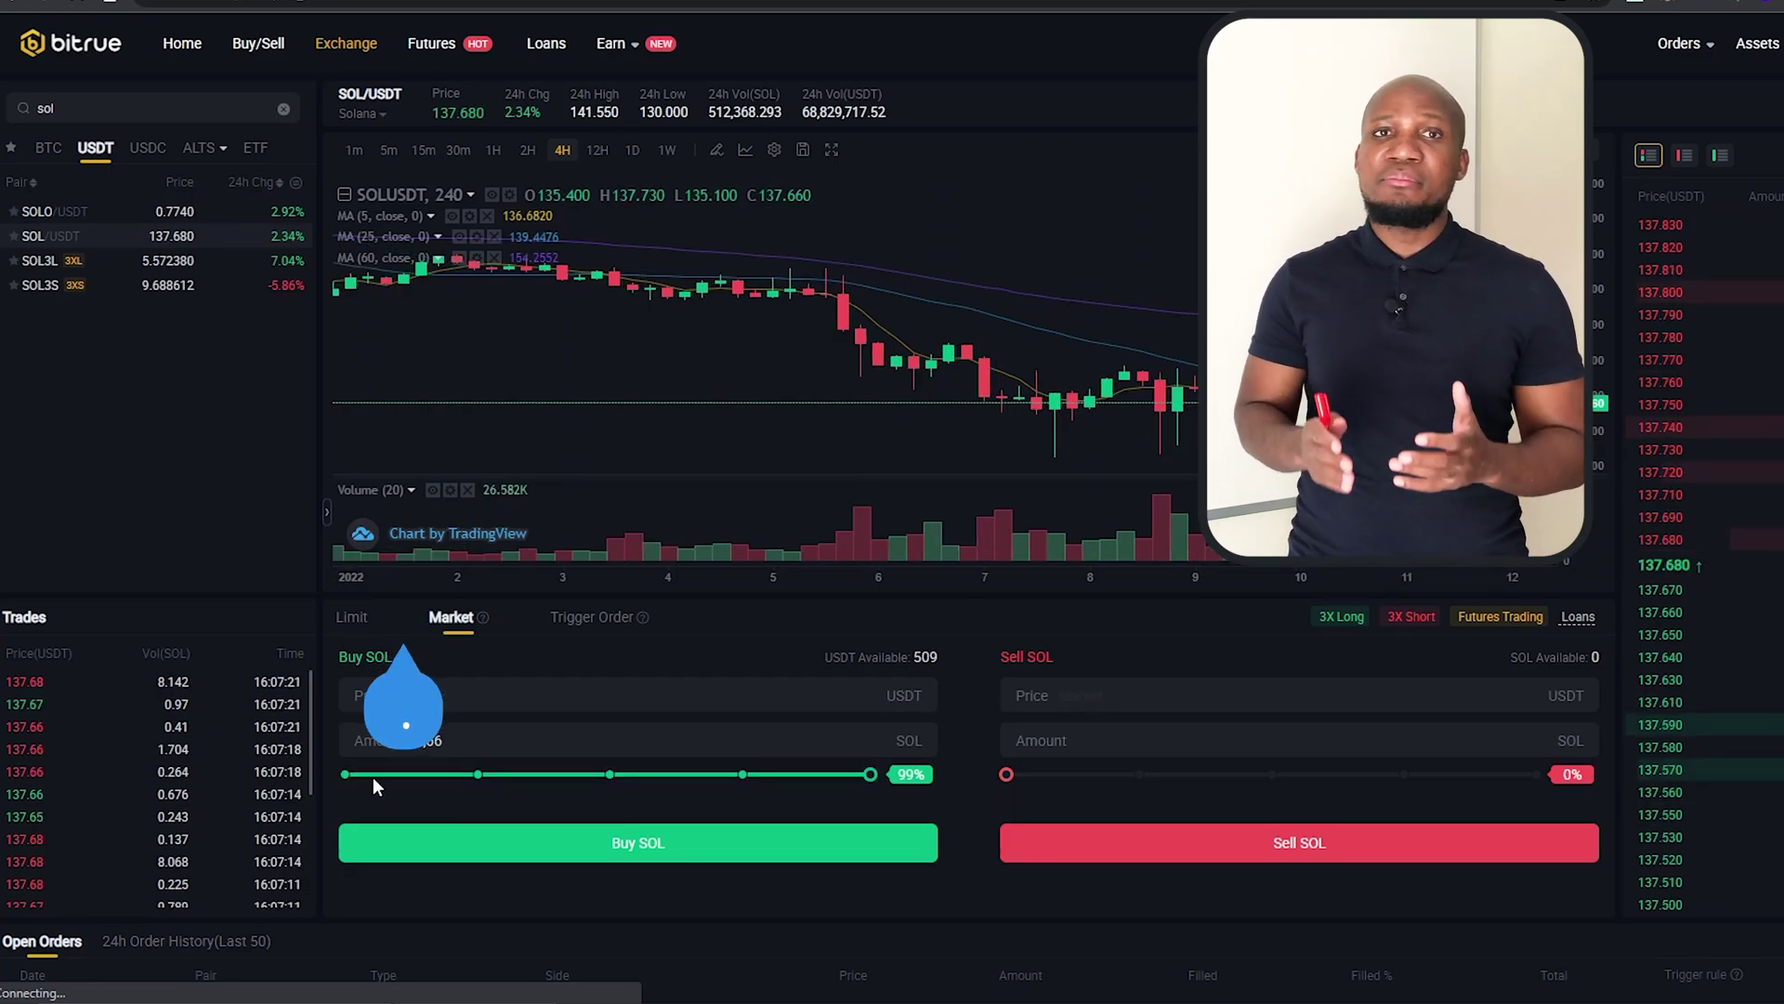
# Place a market buy of SOL using 100% of the USDT balance, accepting the risk warning
pyautogui.moveTo(868, 773); pyautogui.dragTo(946, 783)
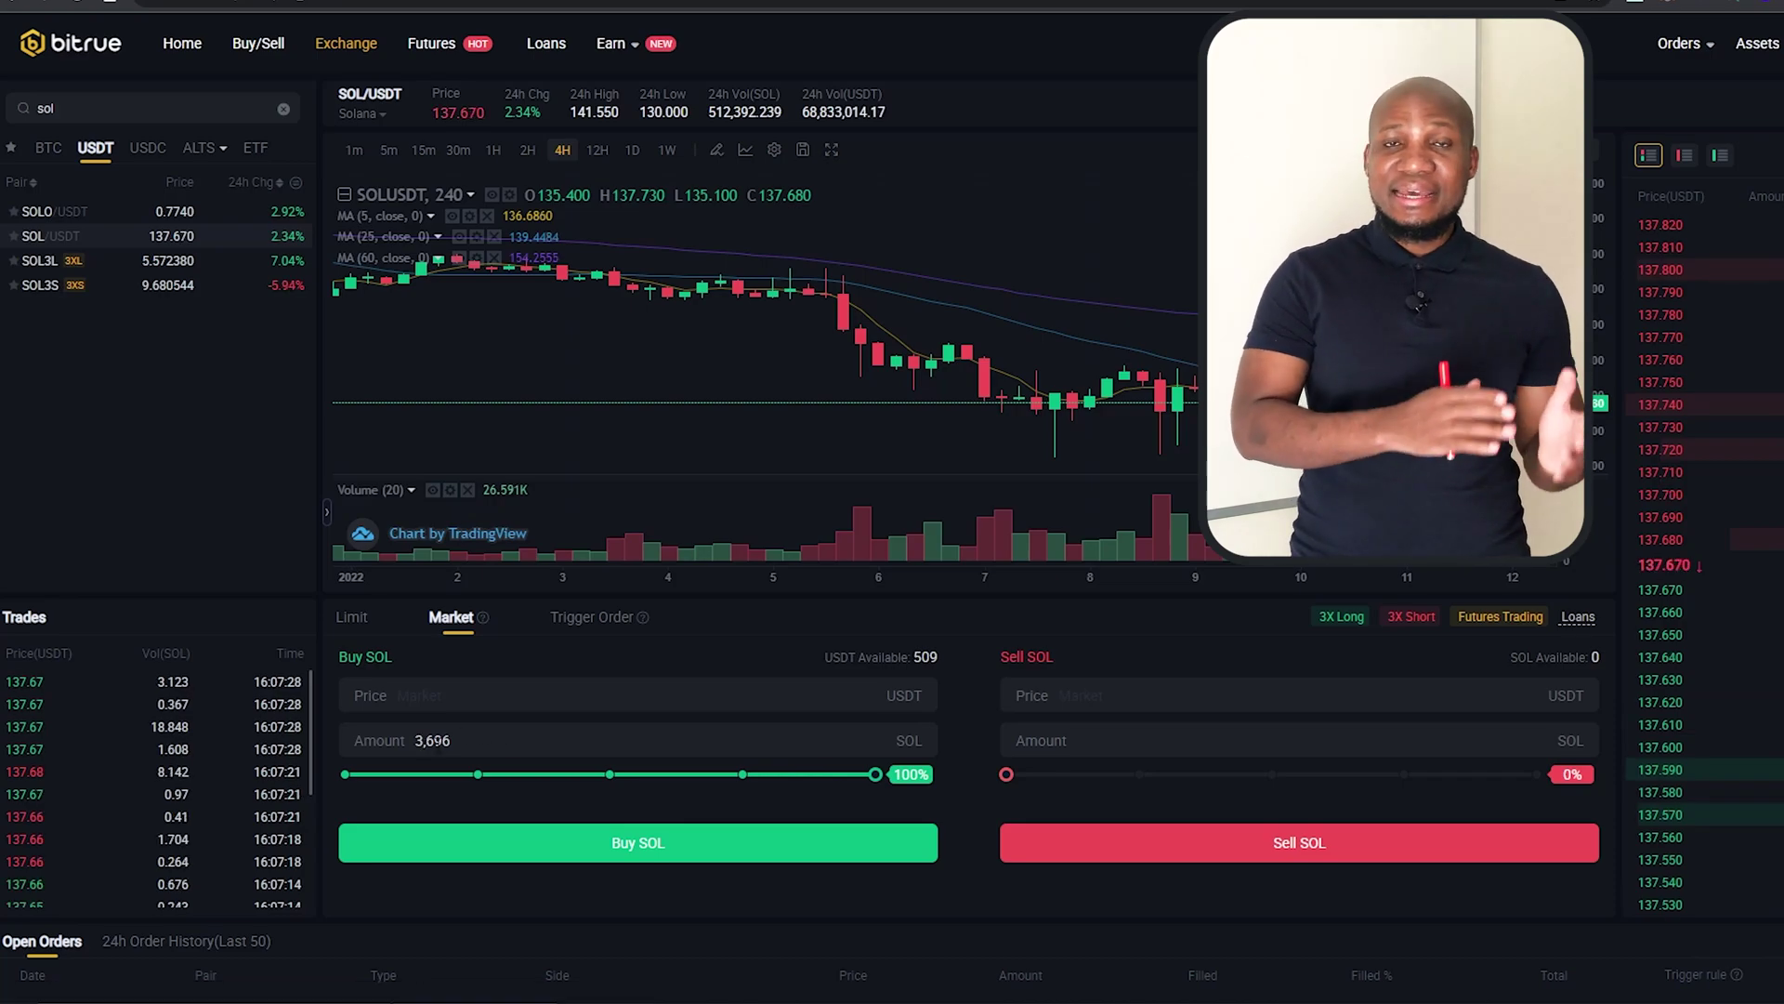
pyautogui.click(655, 843)
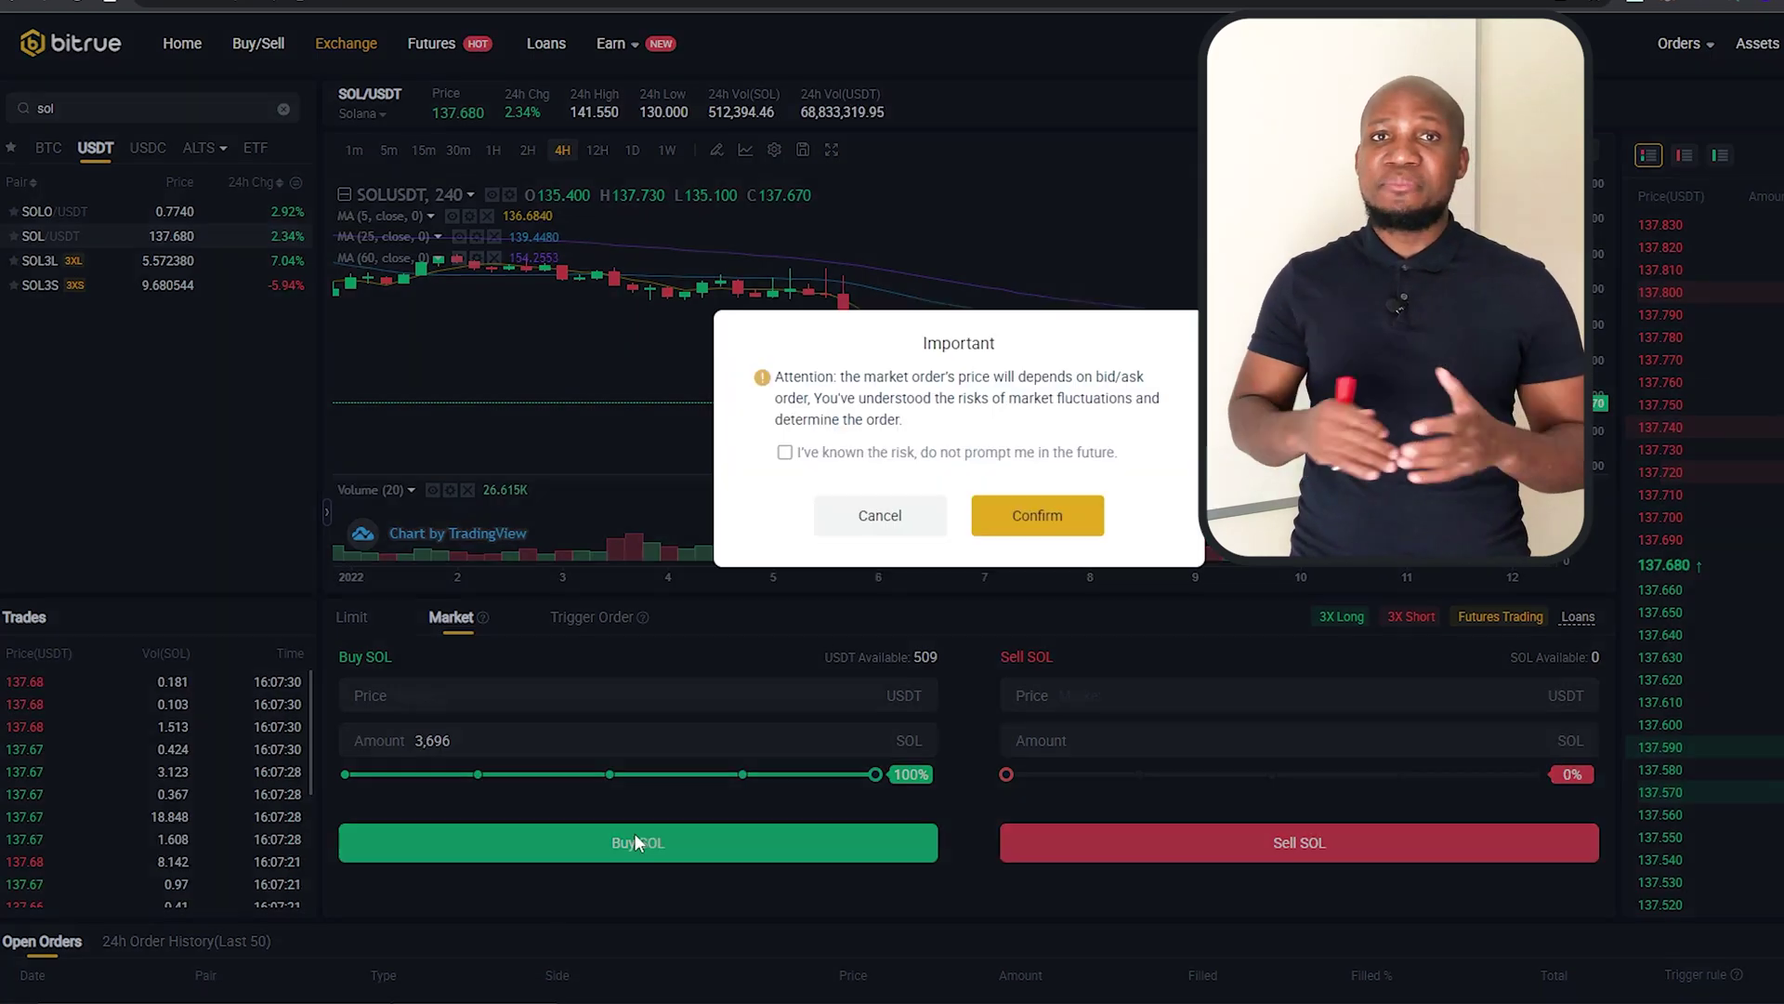
pyautogui.click(784, 453)
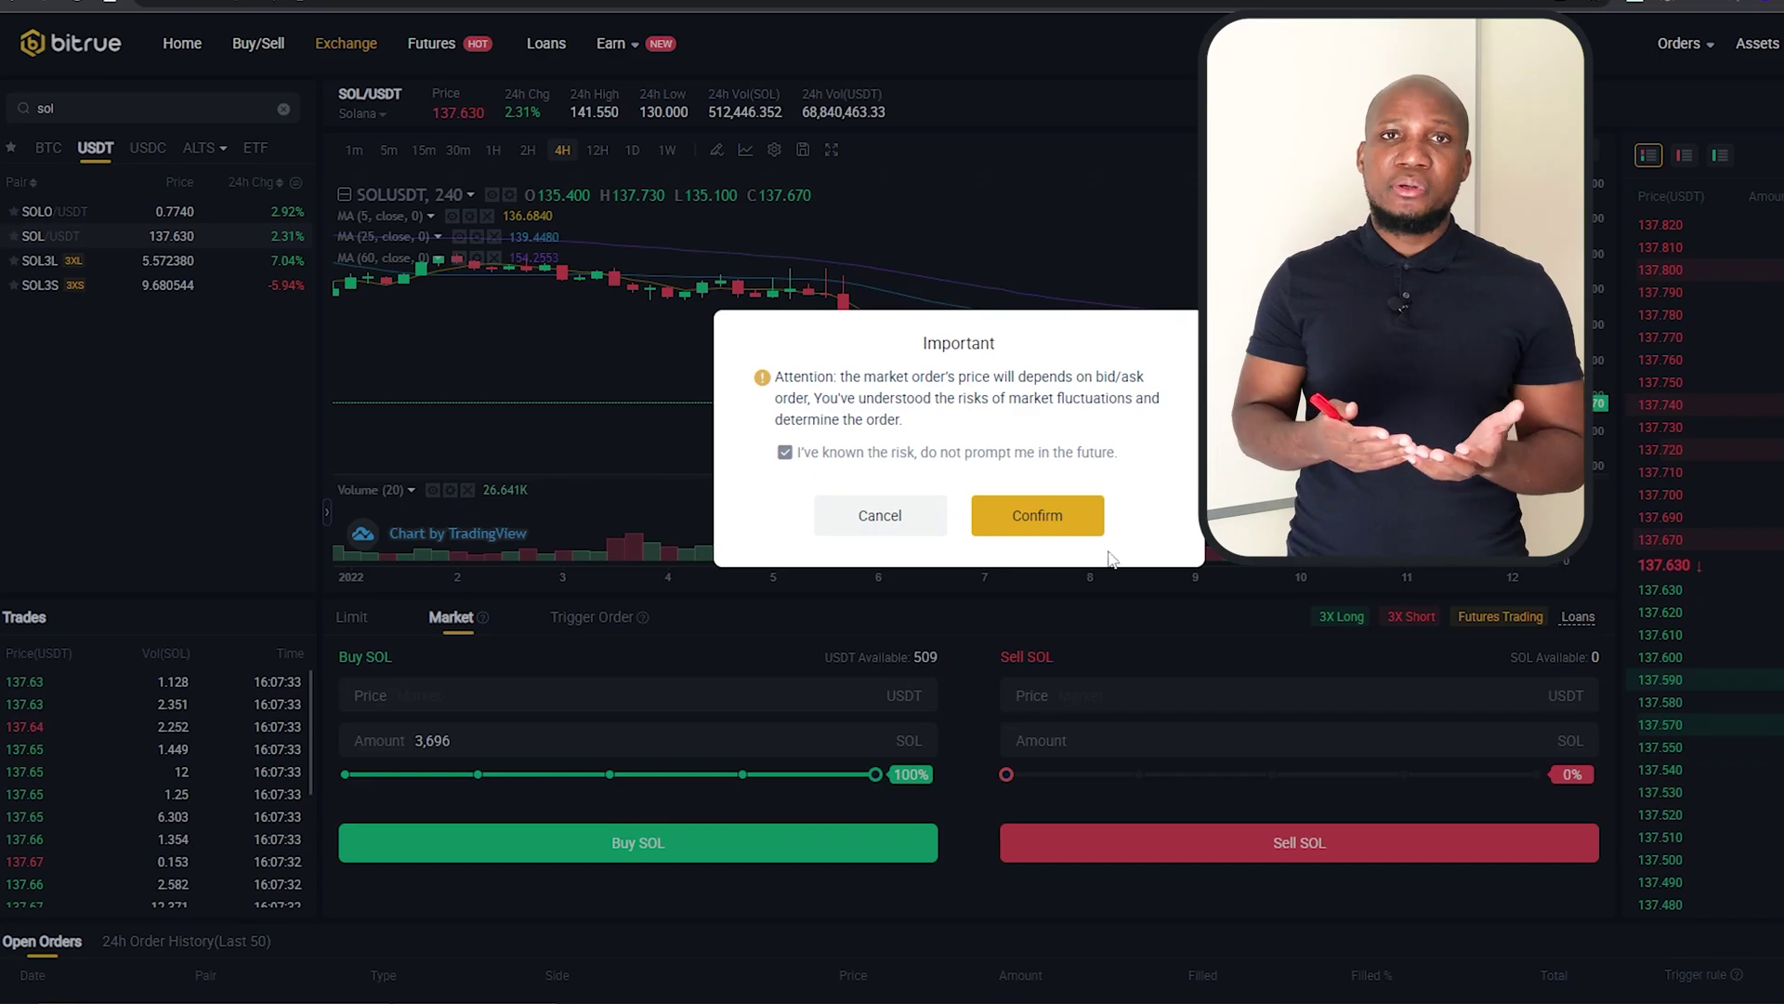
pyautogui.click(1037, 515)
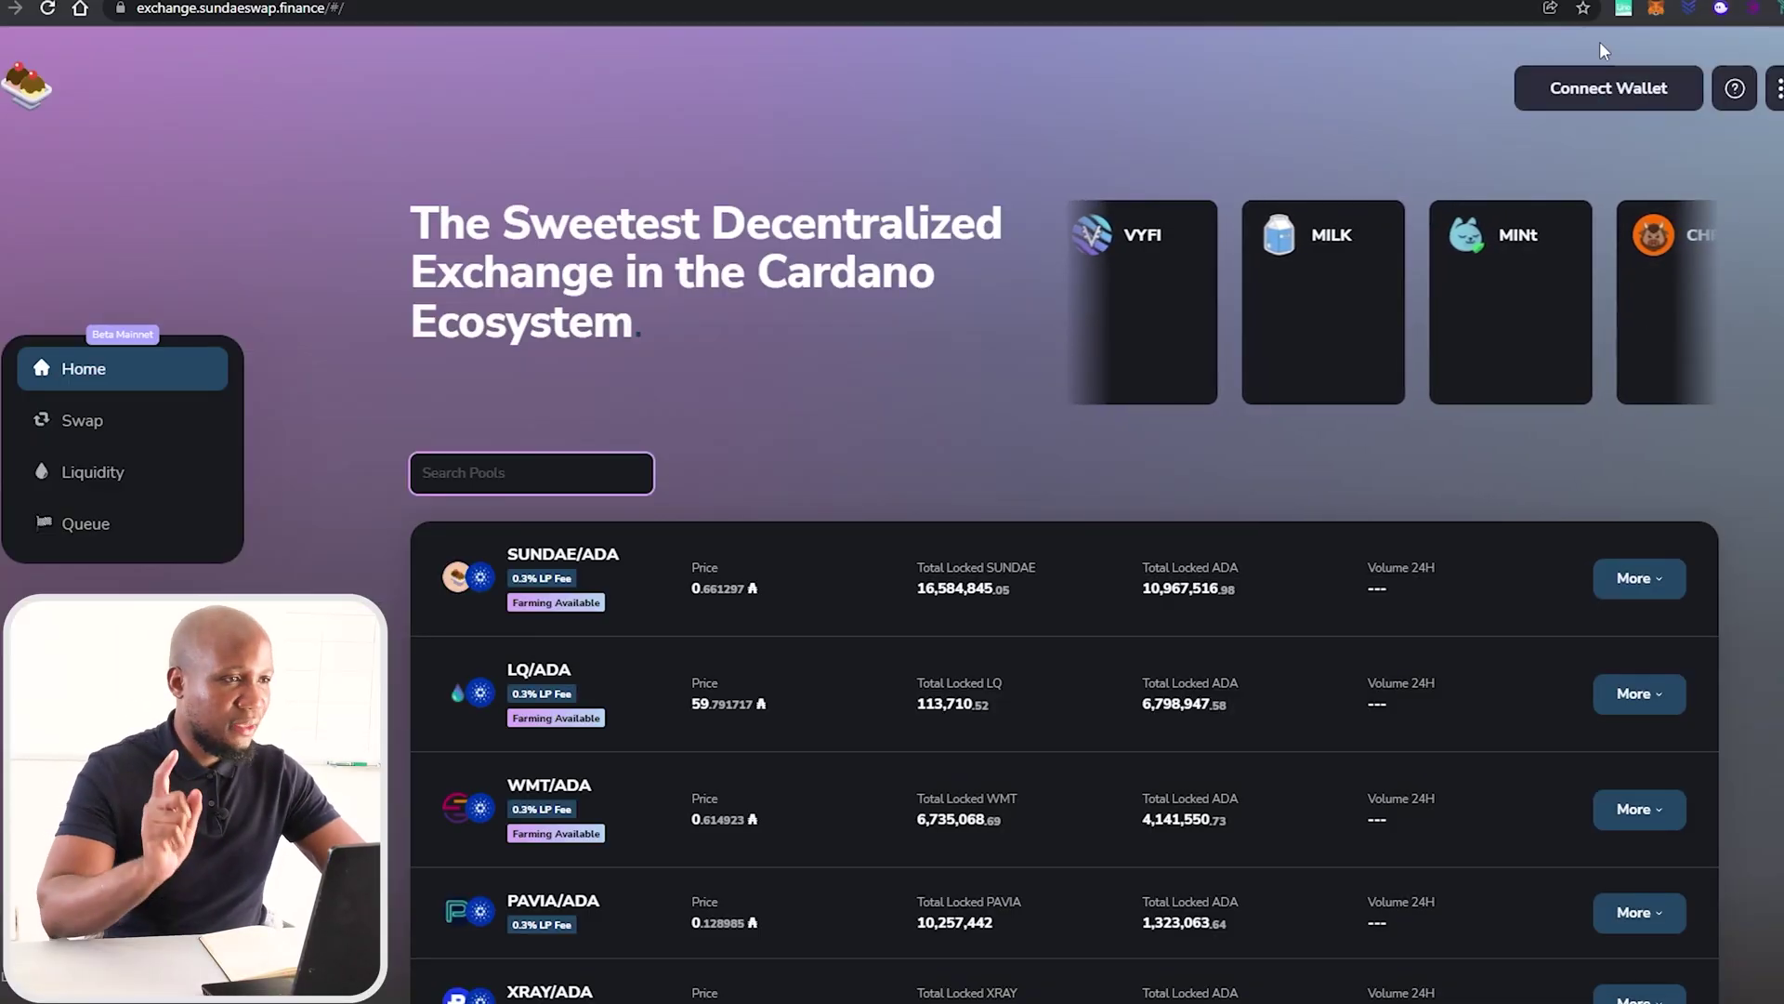
# Accept the terms, connect the ccvault.io wallet, and go to the Swap page
pyautogui.click(1631, 85)
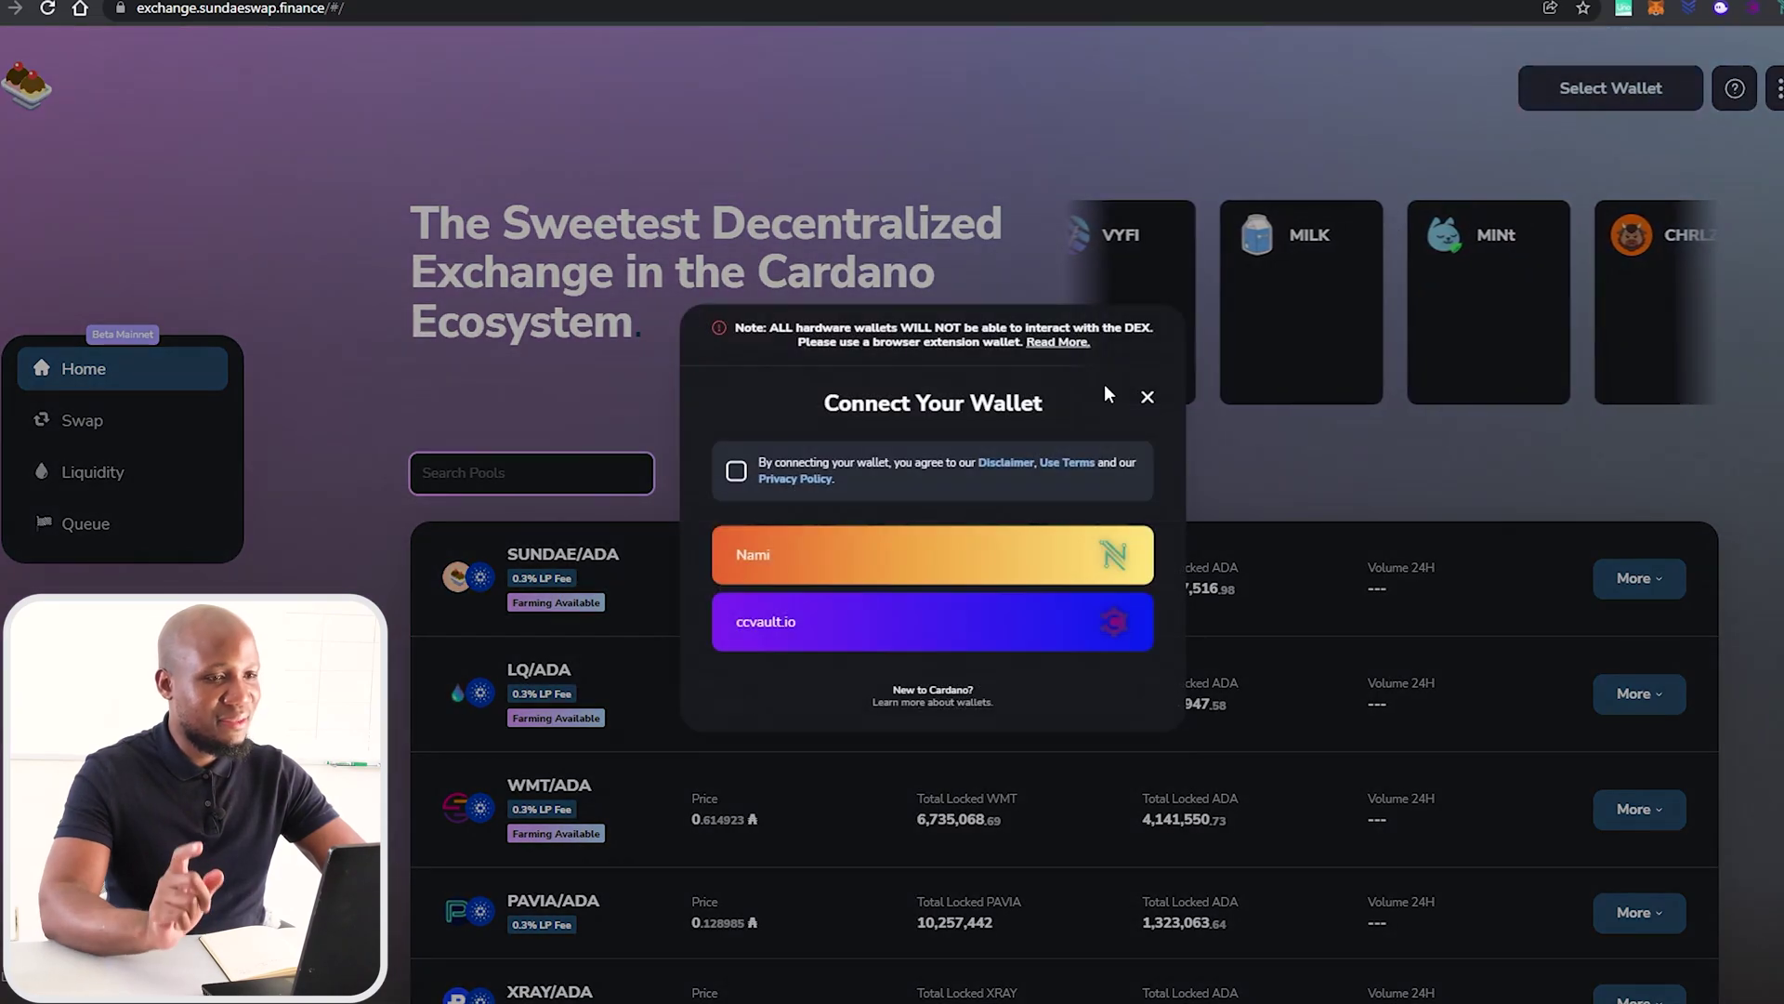
pyautogui.click(736, 471)
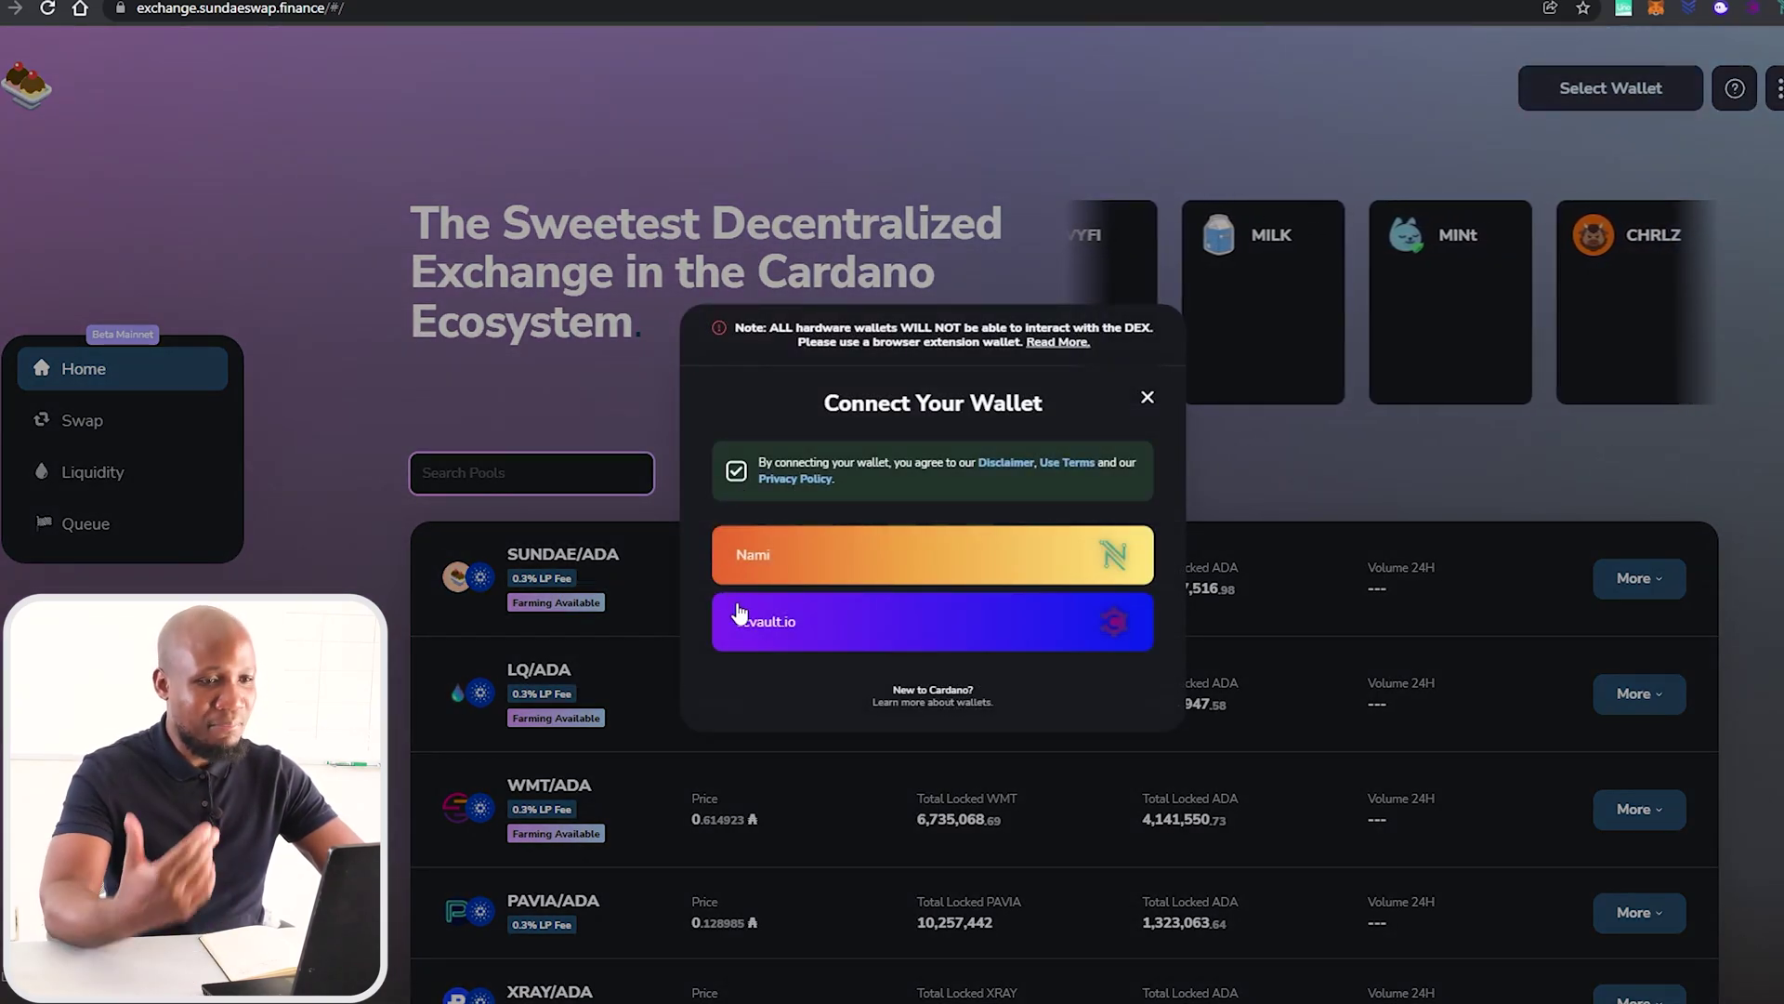
pyautogui.click(808, 630)
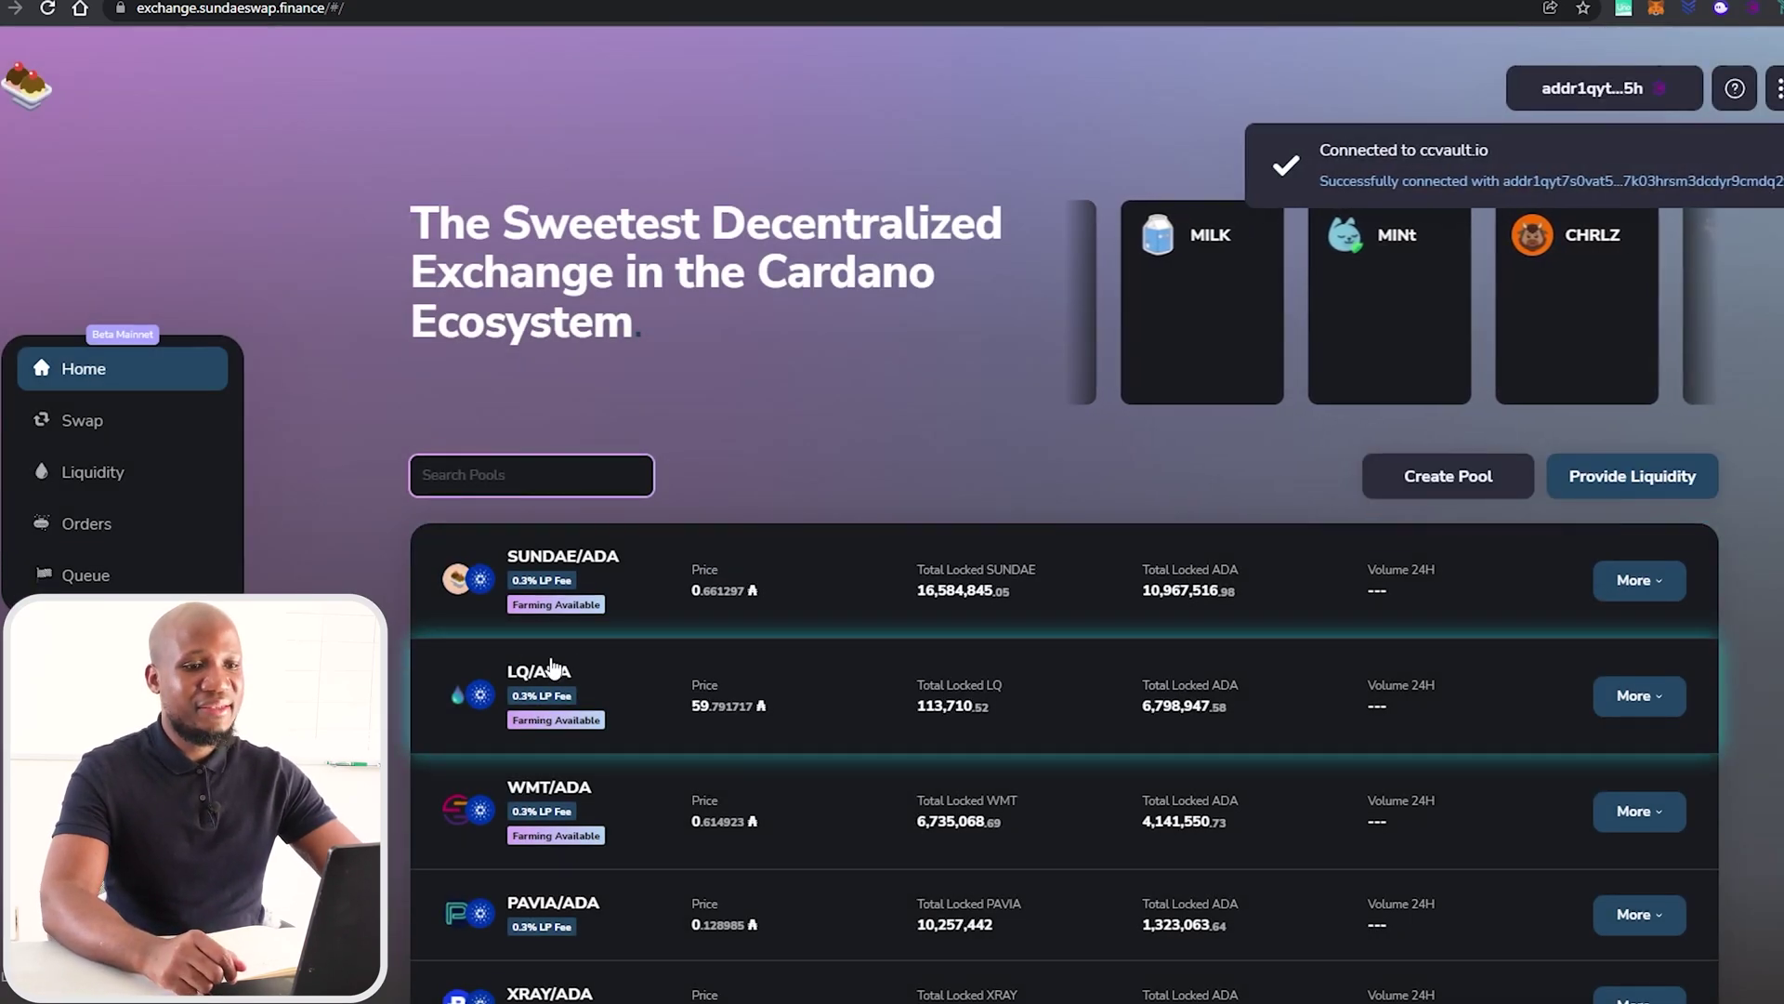
pyautogui.click(82, 421)
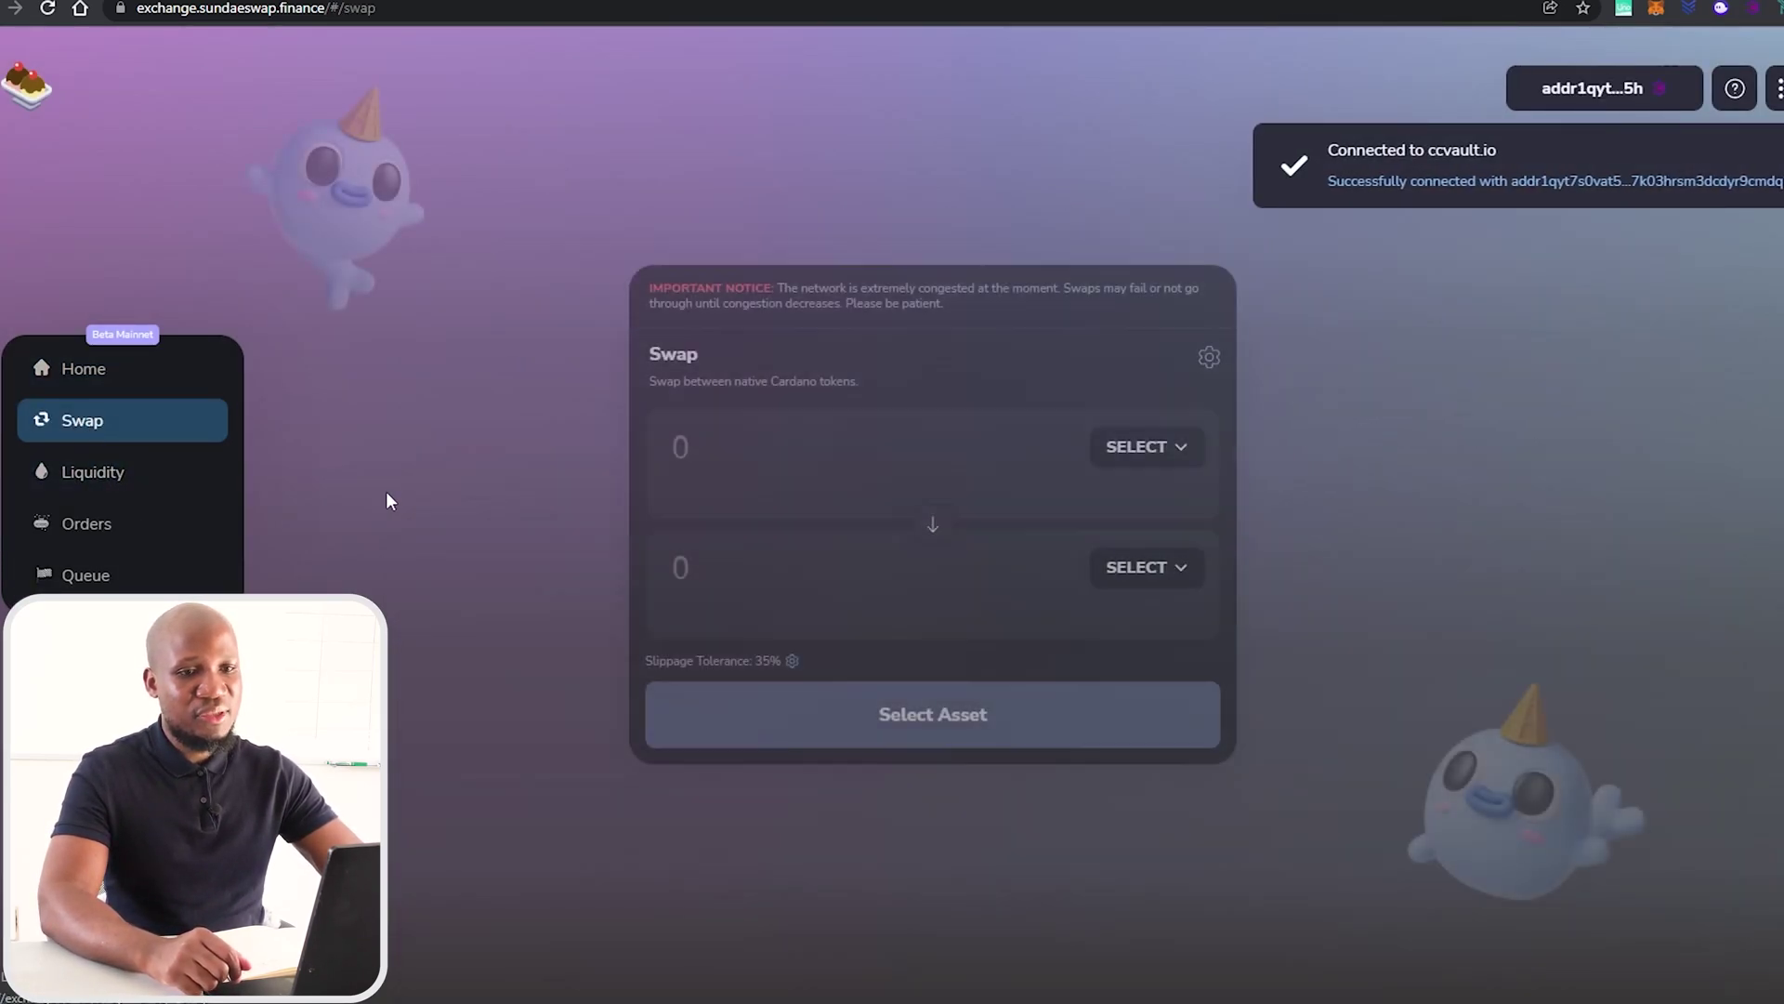
# Enter 1 ADA as the pay amount and pick SUNDAE to receive, quoting 1.507641 SUNDAE
pyautogui.click(866, 461)
pyautogui.write('1')
pyautogui.click(1149, 447)
pyautogui.click(794, 609)
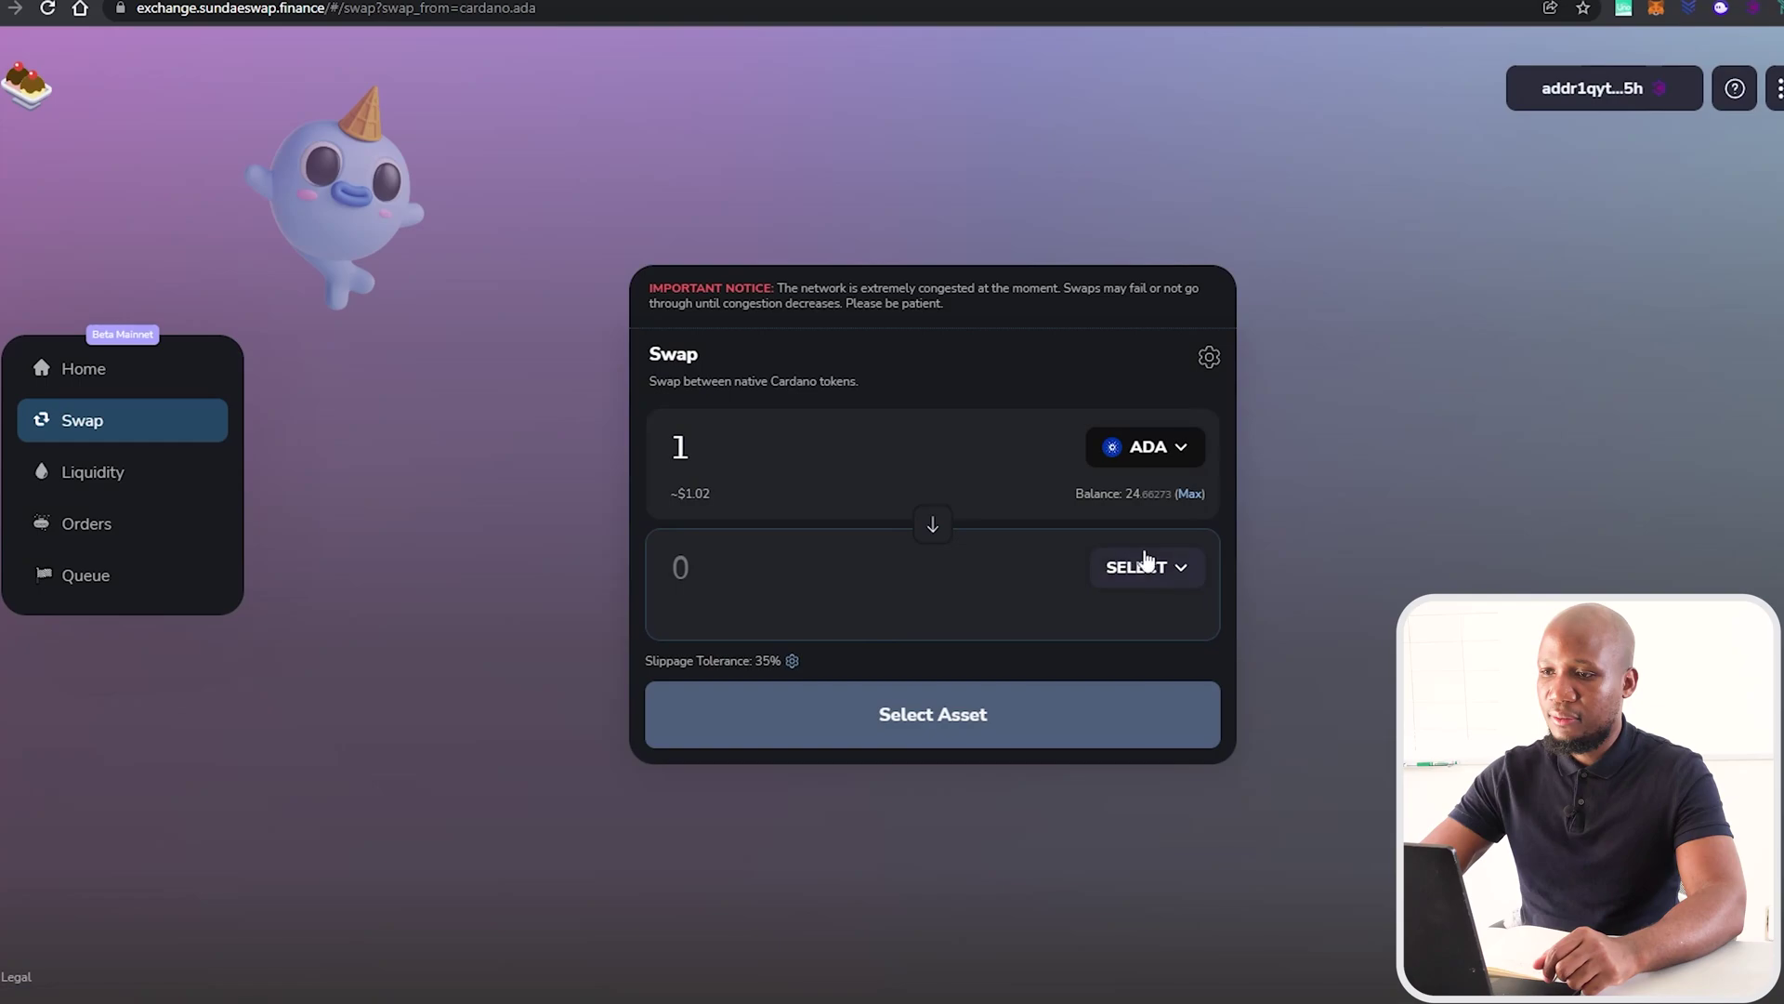
pyautogui.click(1104, 583)
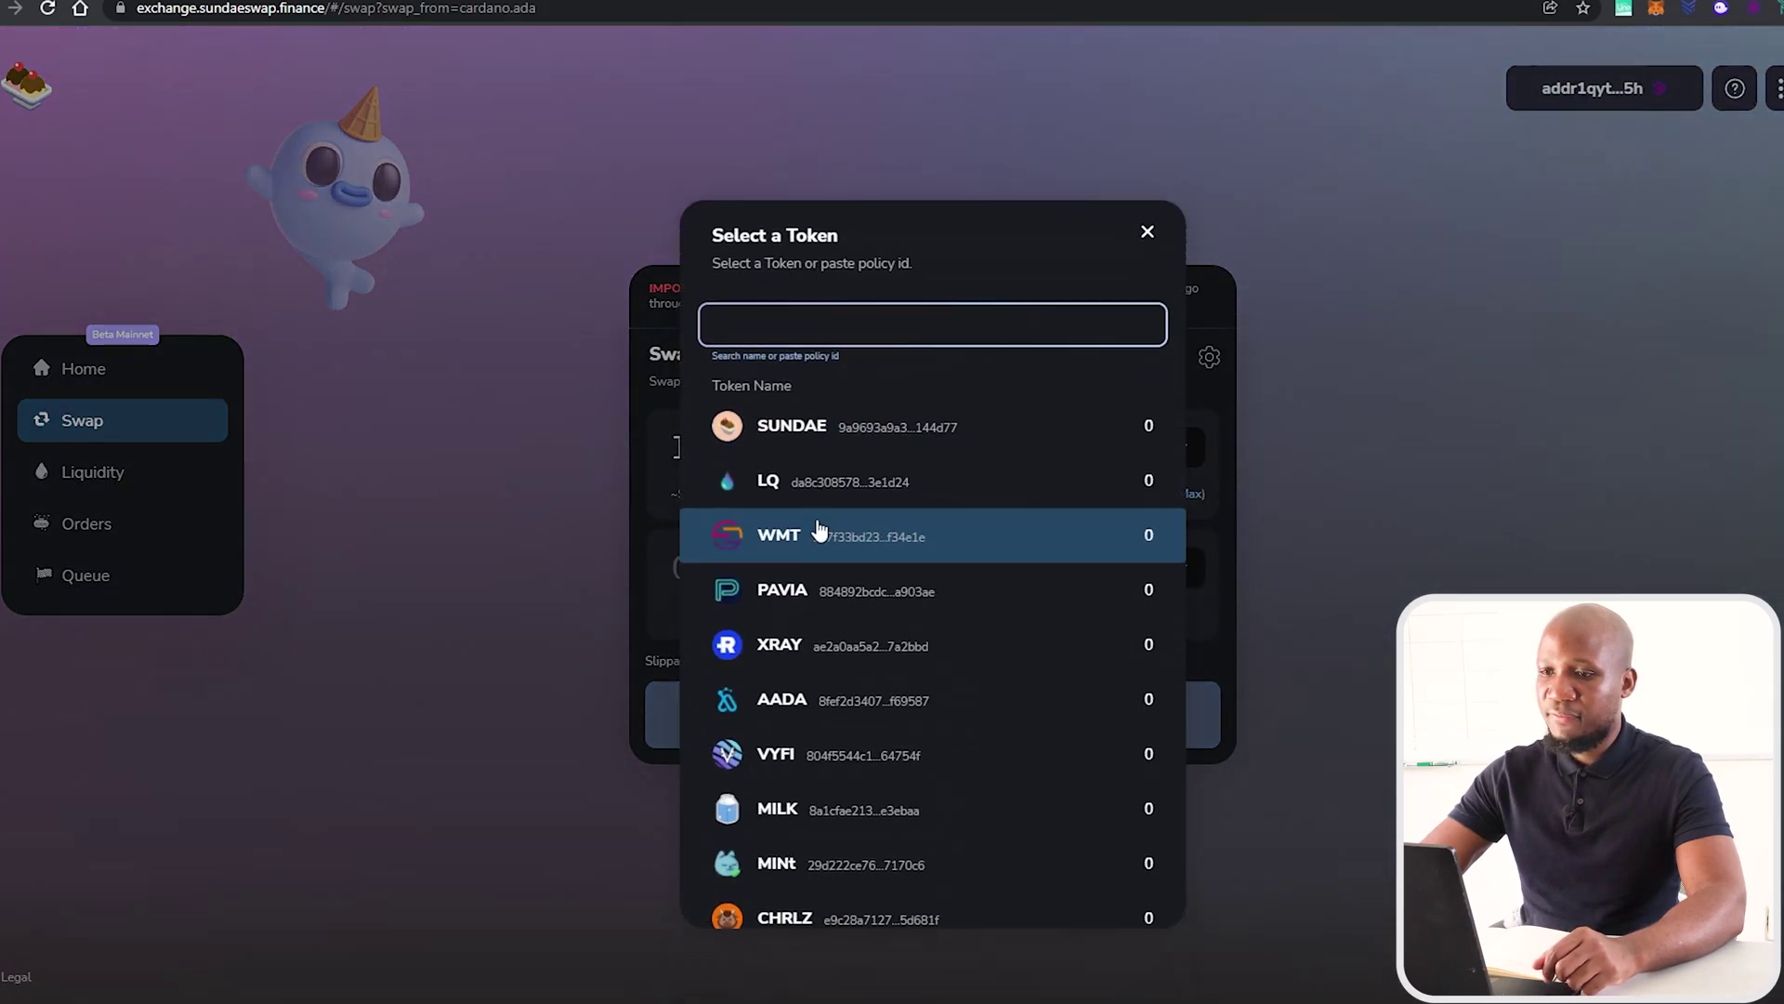
pyautogui.click(816, 383)
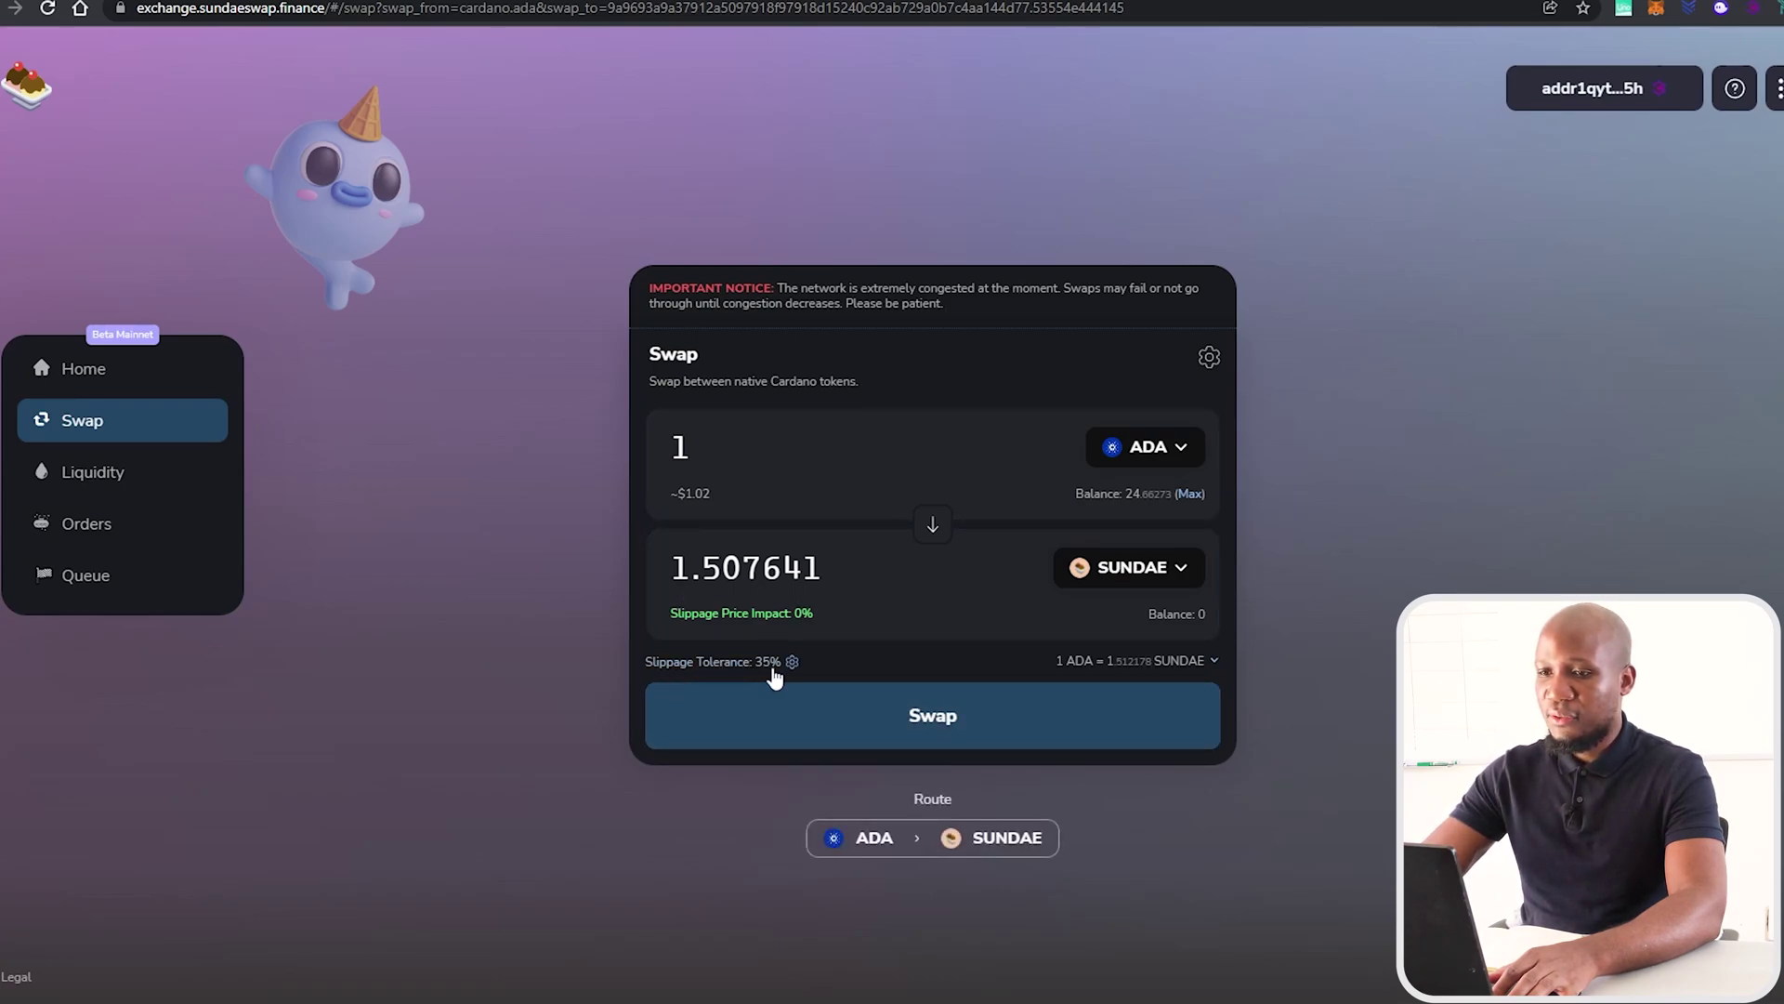
pyautogui.click(1217, 362)
# Choose the 1% slippage preset, then move to the PancakeSwap tab for comparison
pyautogui.click(888, 559)
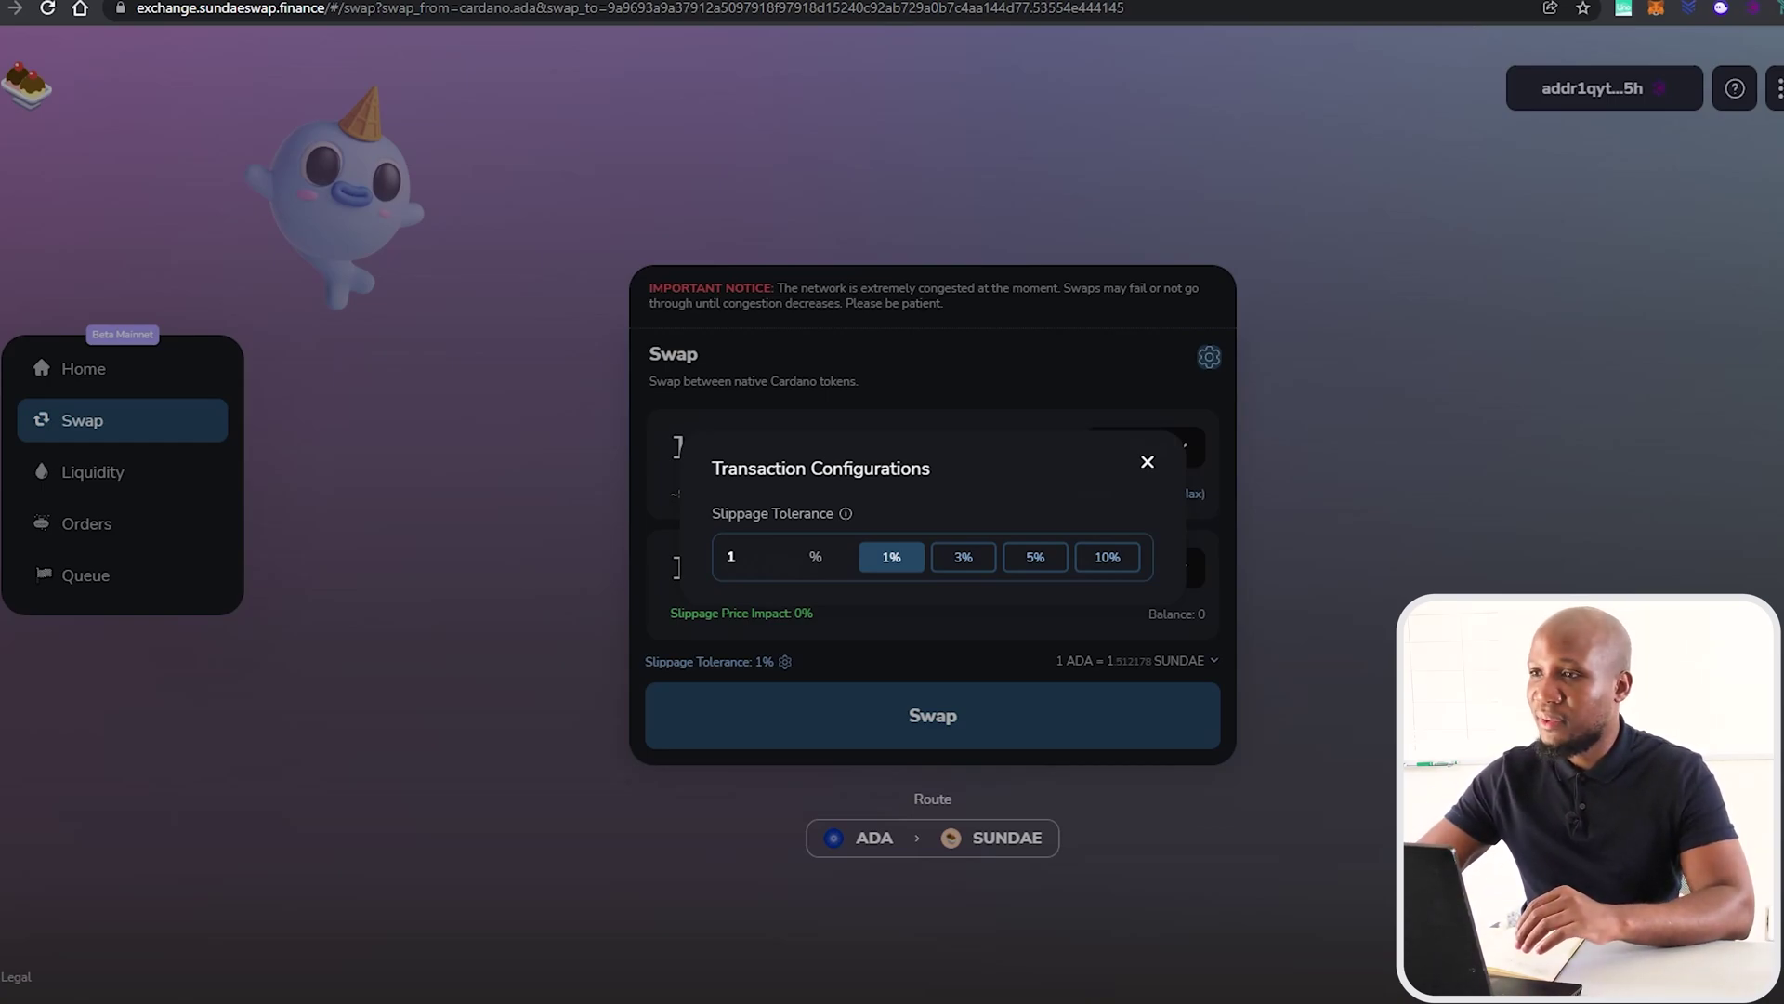
pyautogui.click(1599, 1)
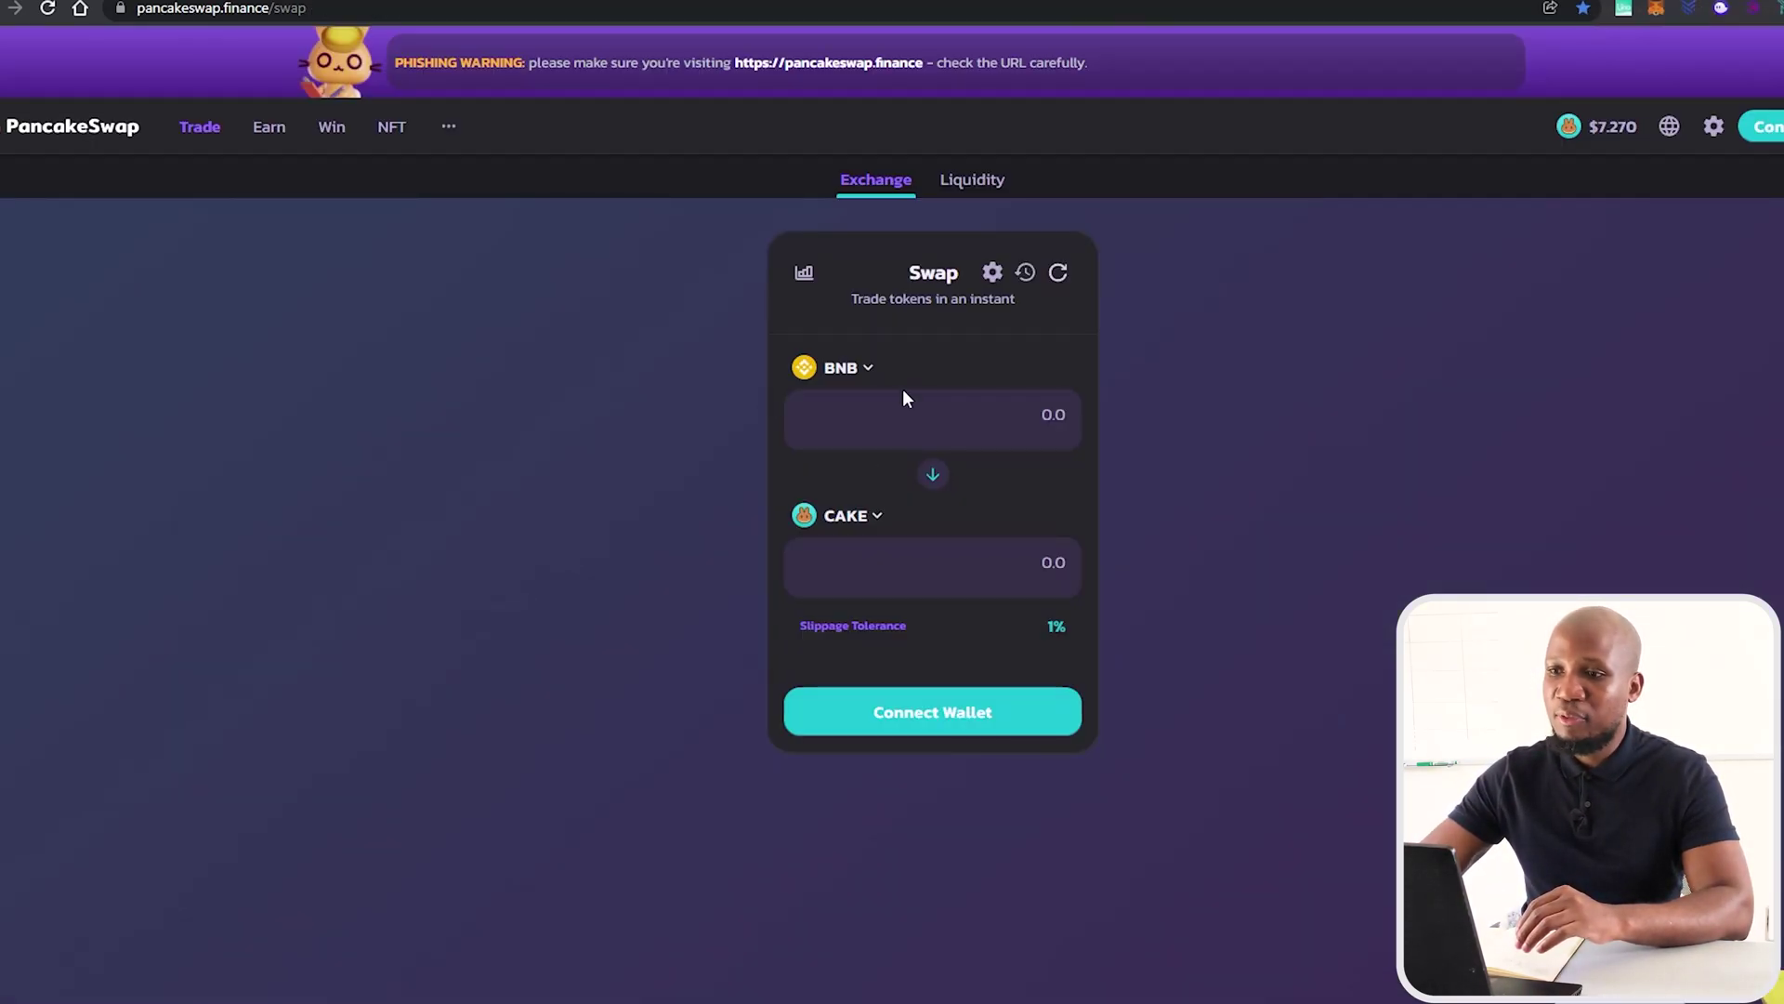
# Open PancakeSwap's swap settings to compare its slippage tolerance options
pyautogui.click(992, 274)
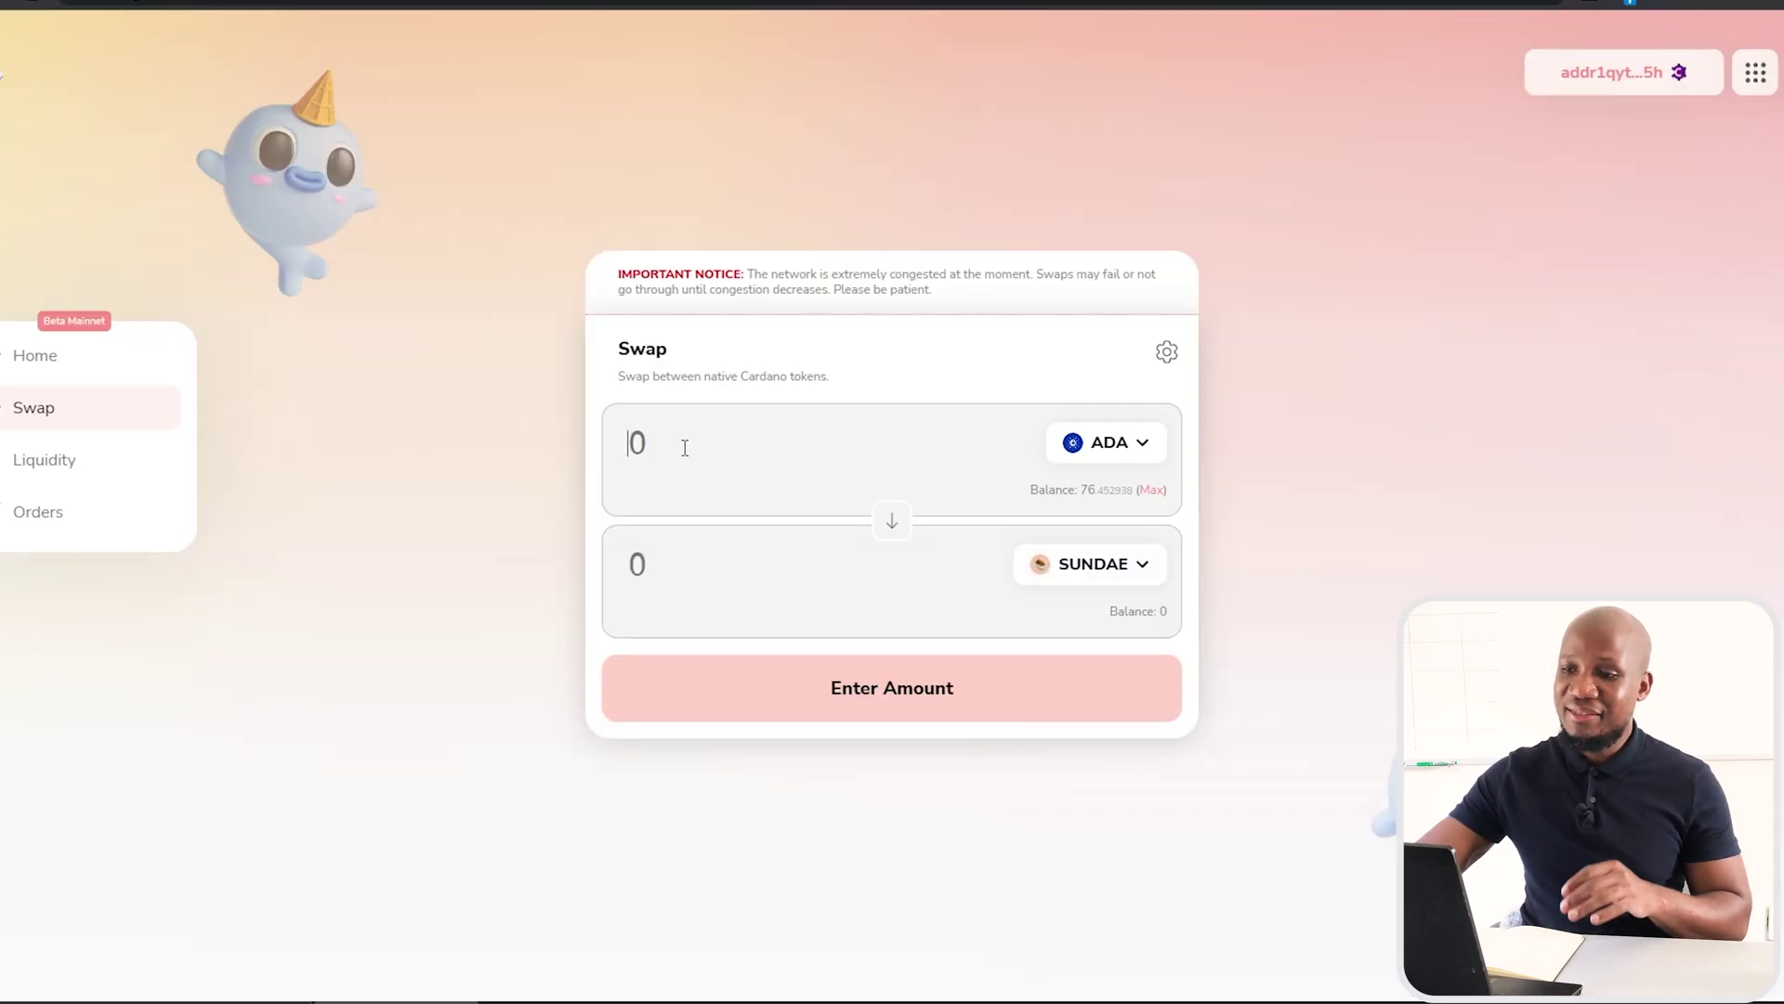
# Enter 1 ADA, quoted at 2.117665 SUNDAE, and bring up the swap for review
pyautogui.write('1')
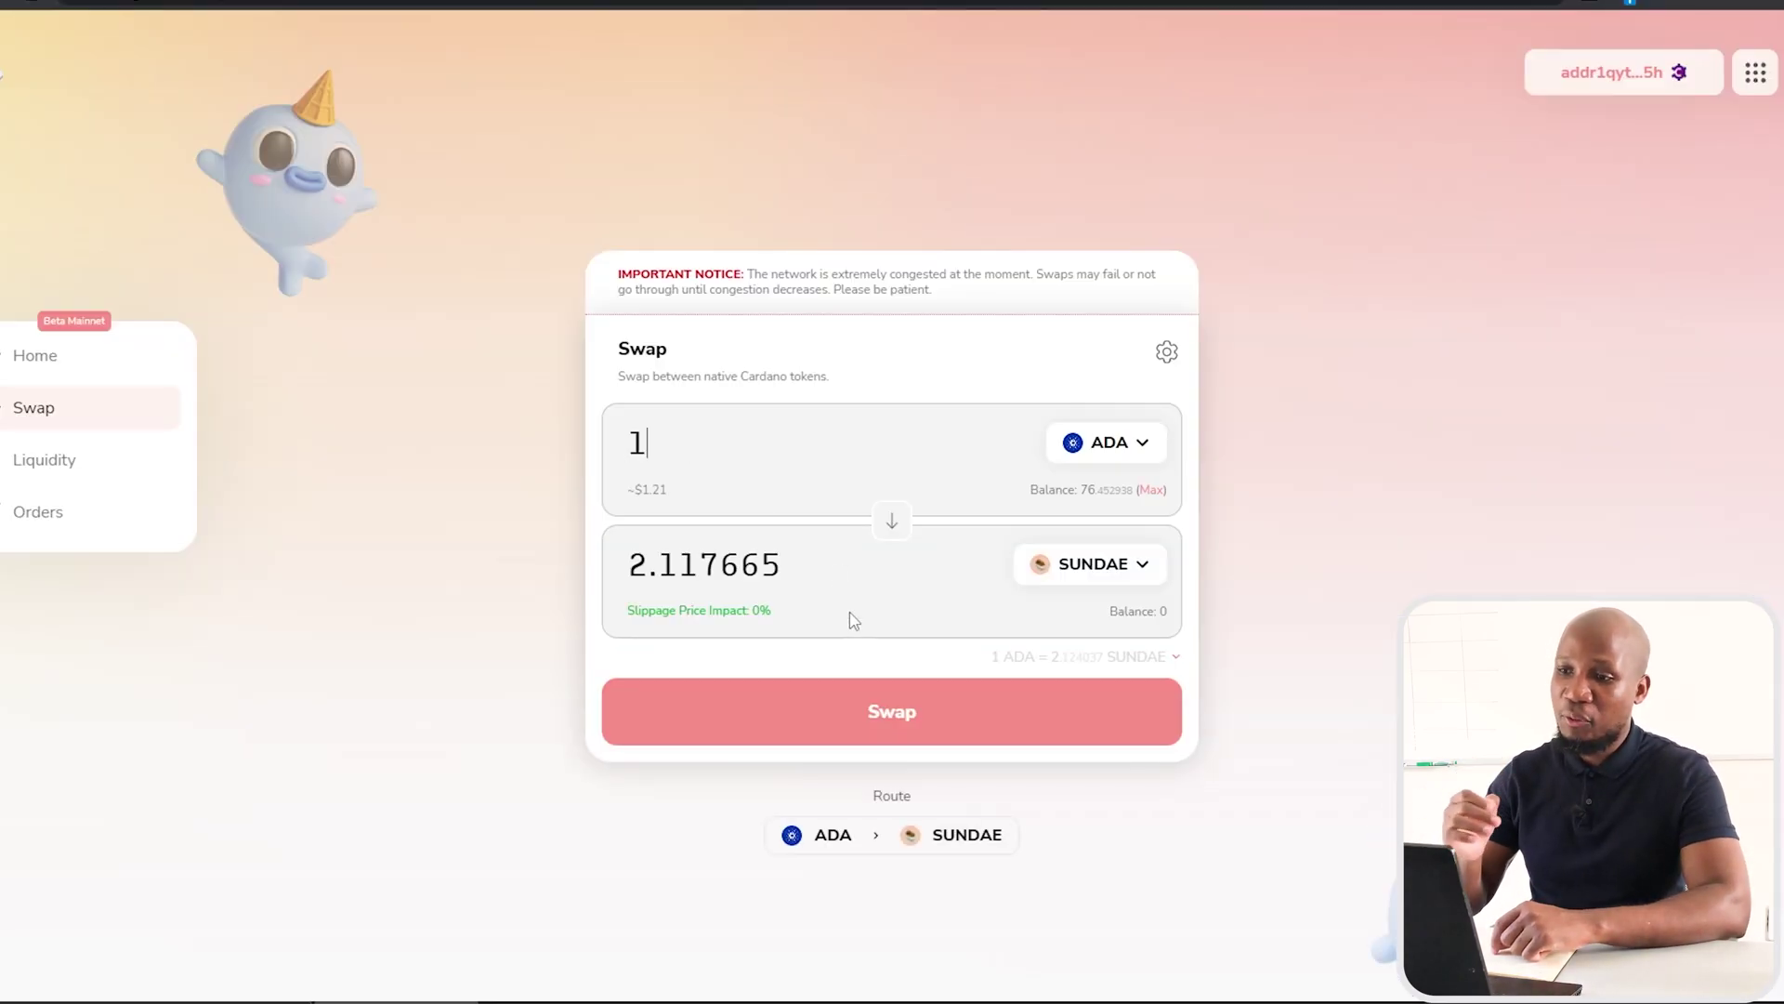
pyautogui.click(837, 727)
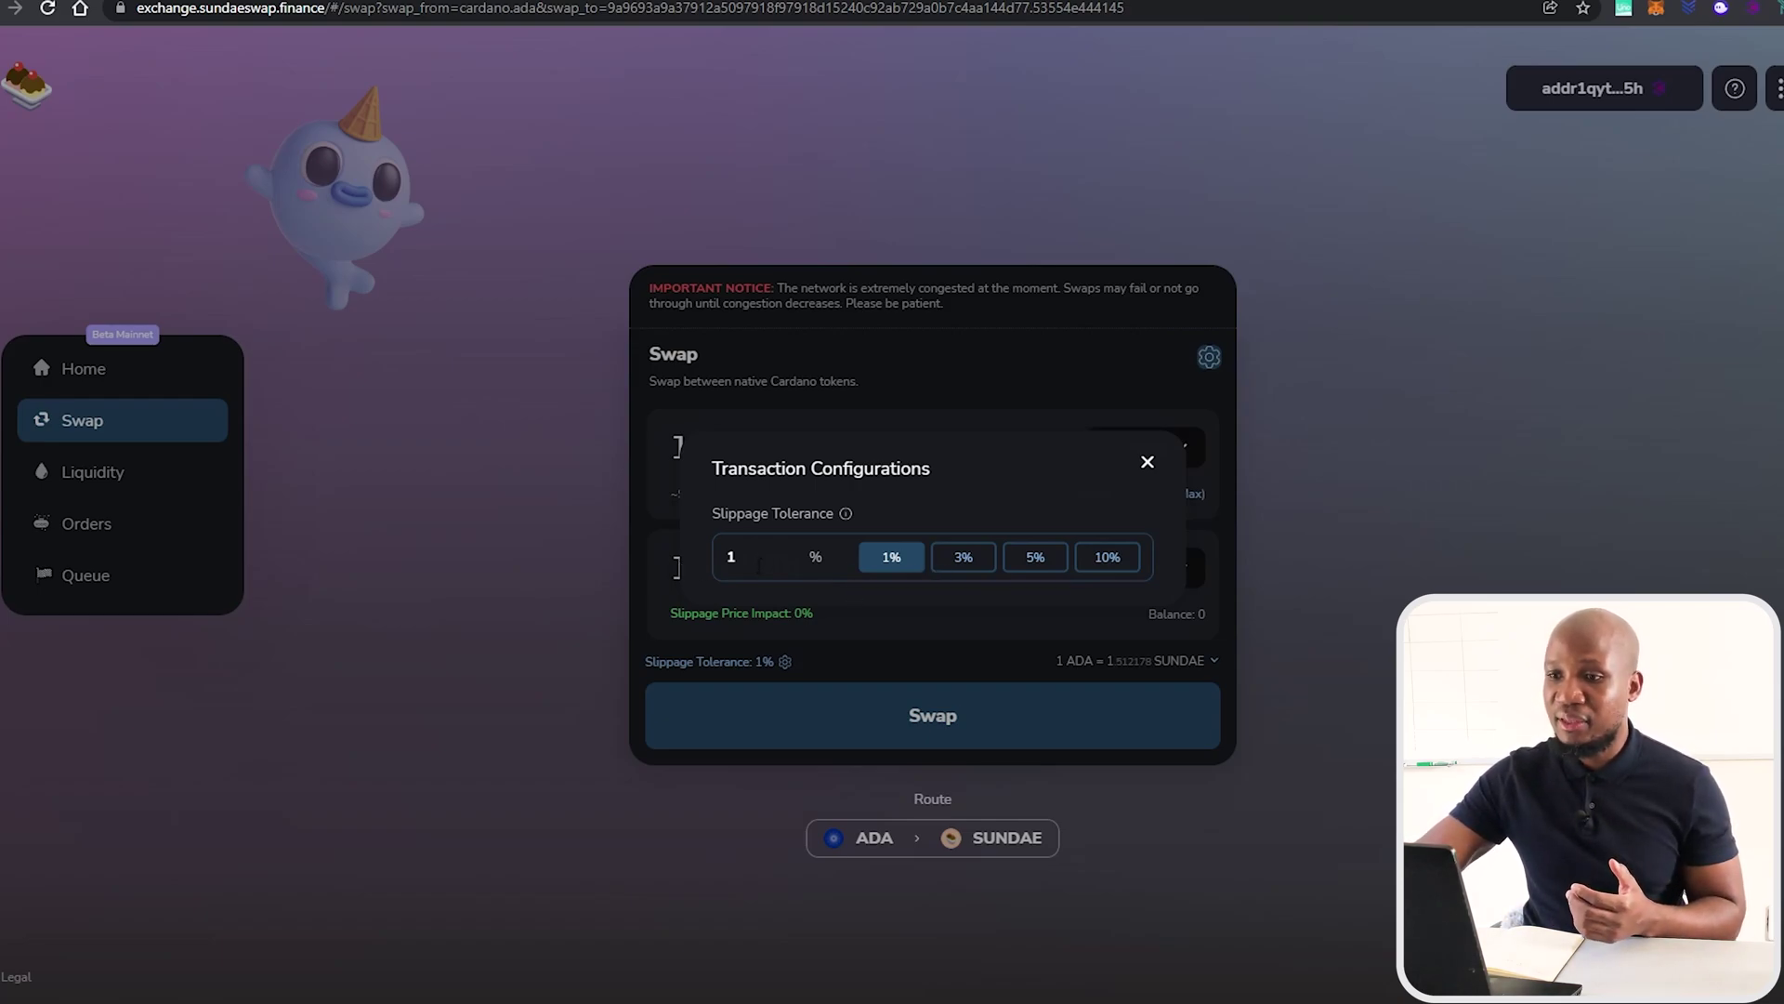
# Append a 0 to the slippage value, raising tolerance from 1% to 10%
pyautogui.write('0')
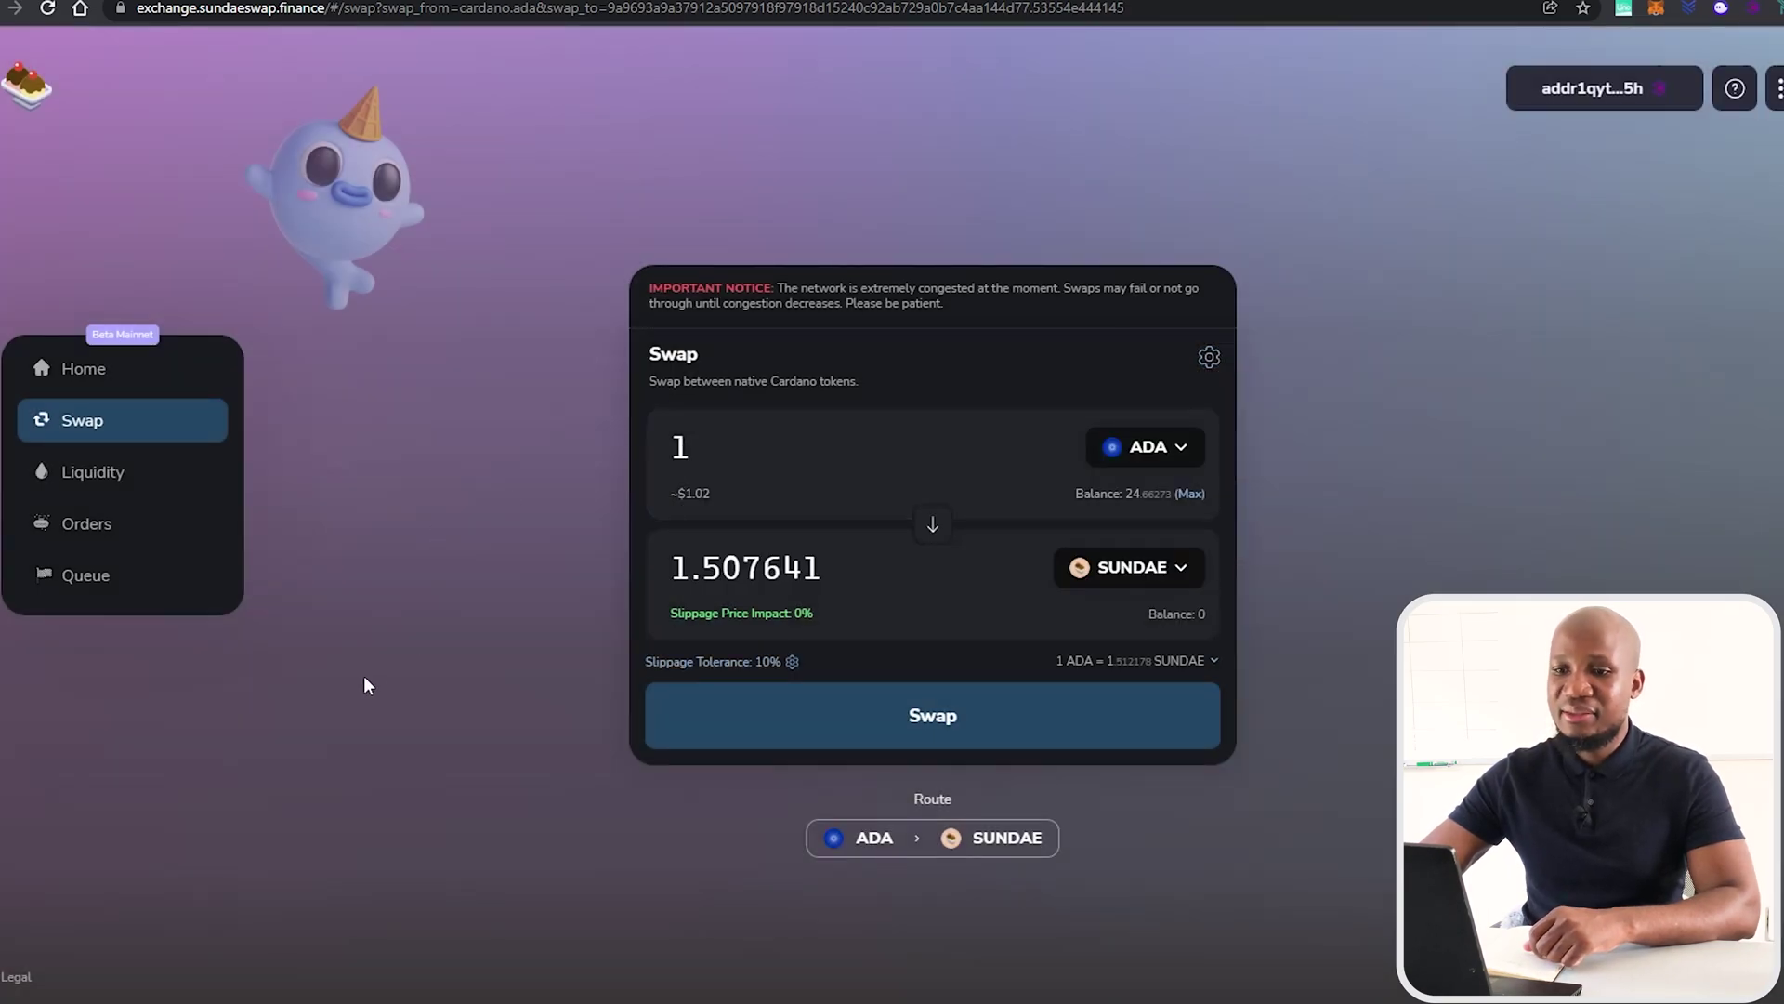
# Switch between the Queue depth view and the Orders list of open swaps
pyautogui.click(88, 573)
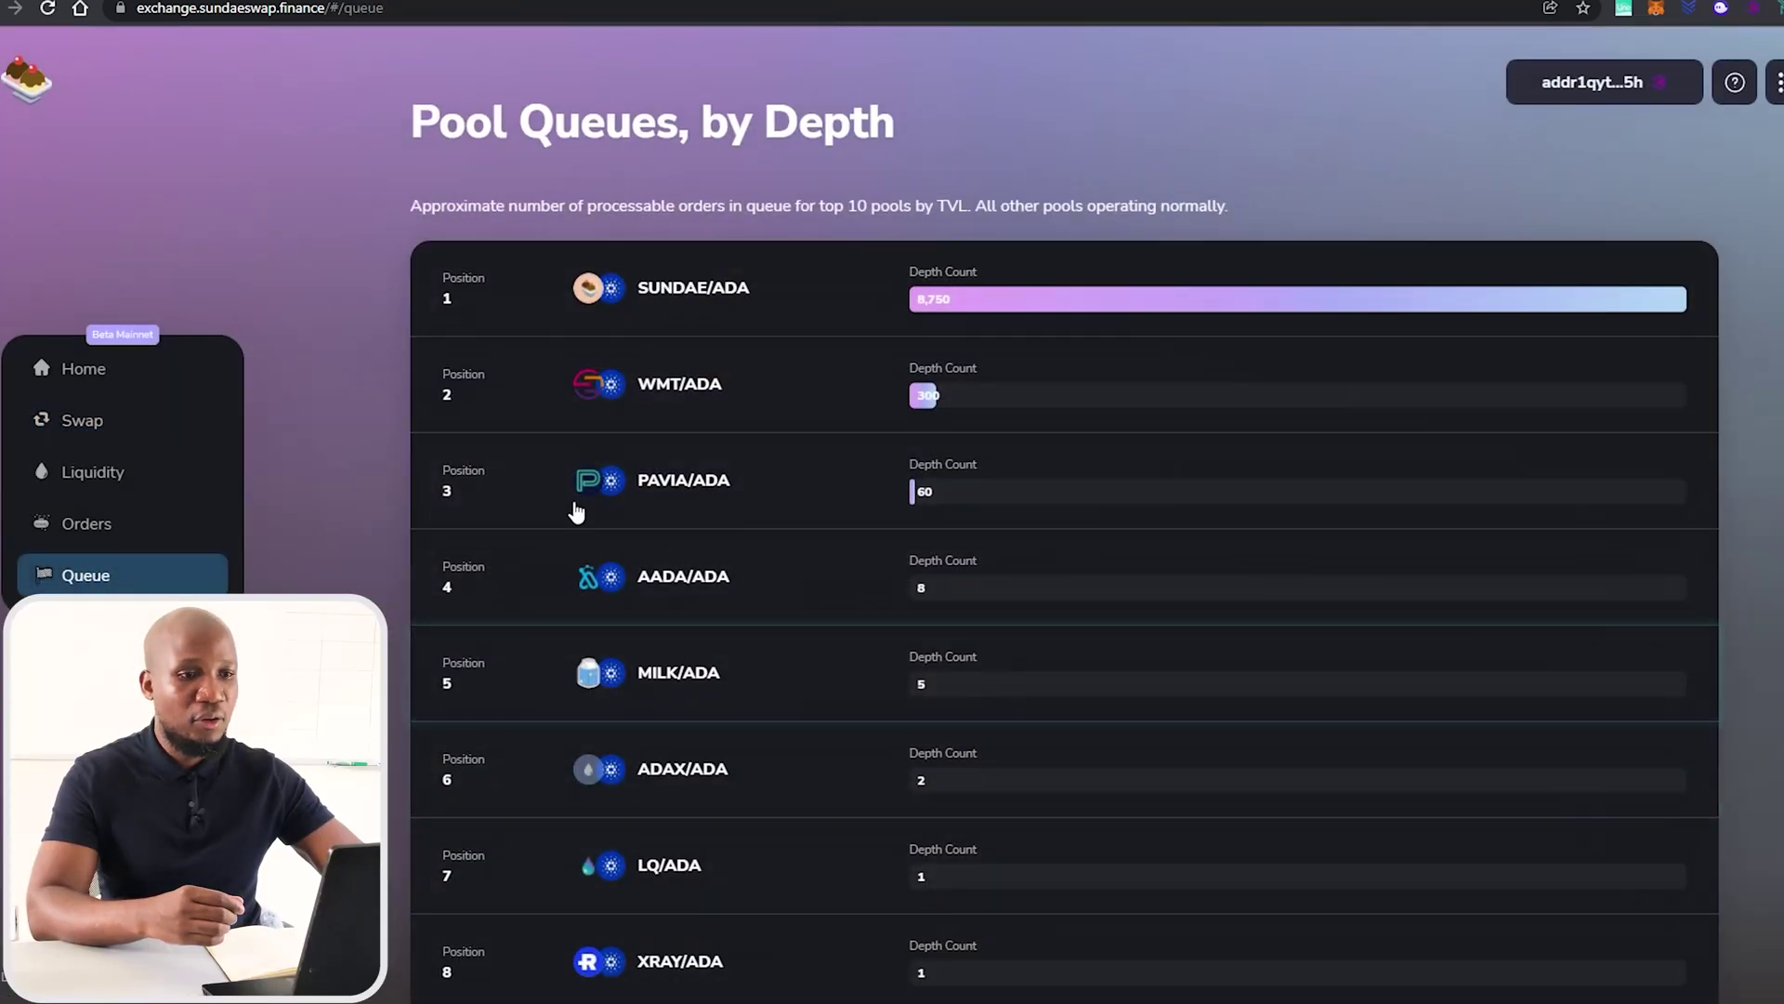
pyautogui.click(82, 522)
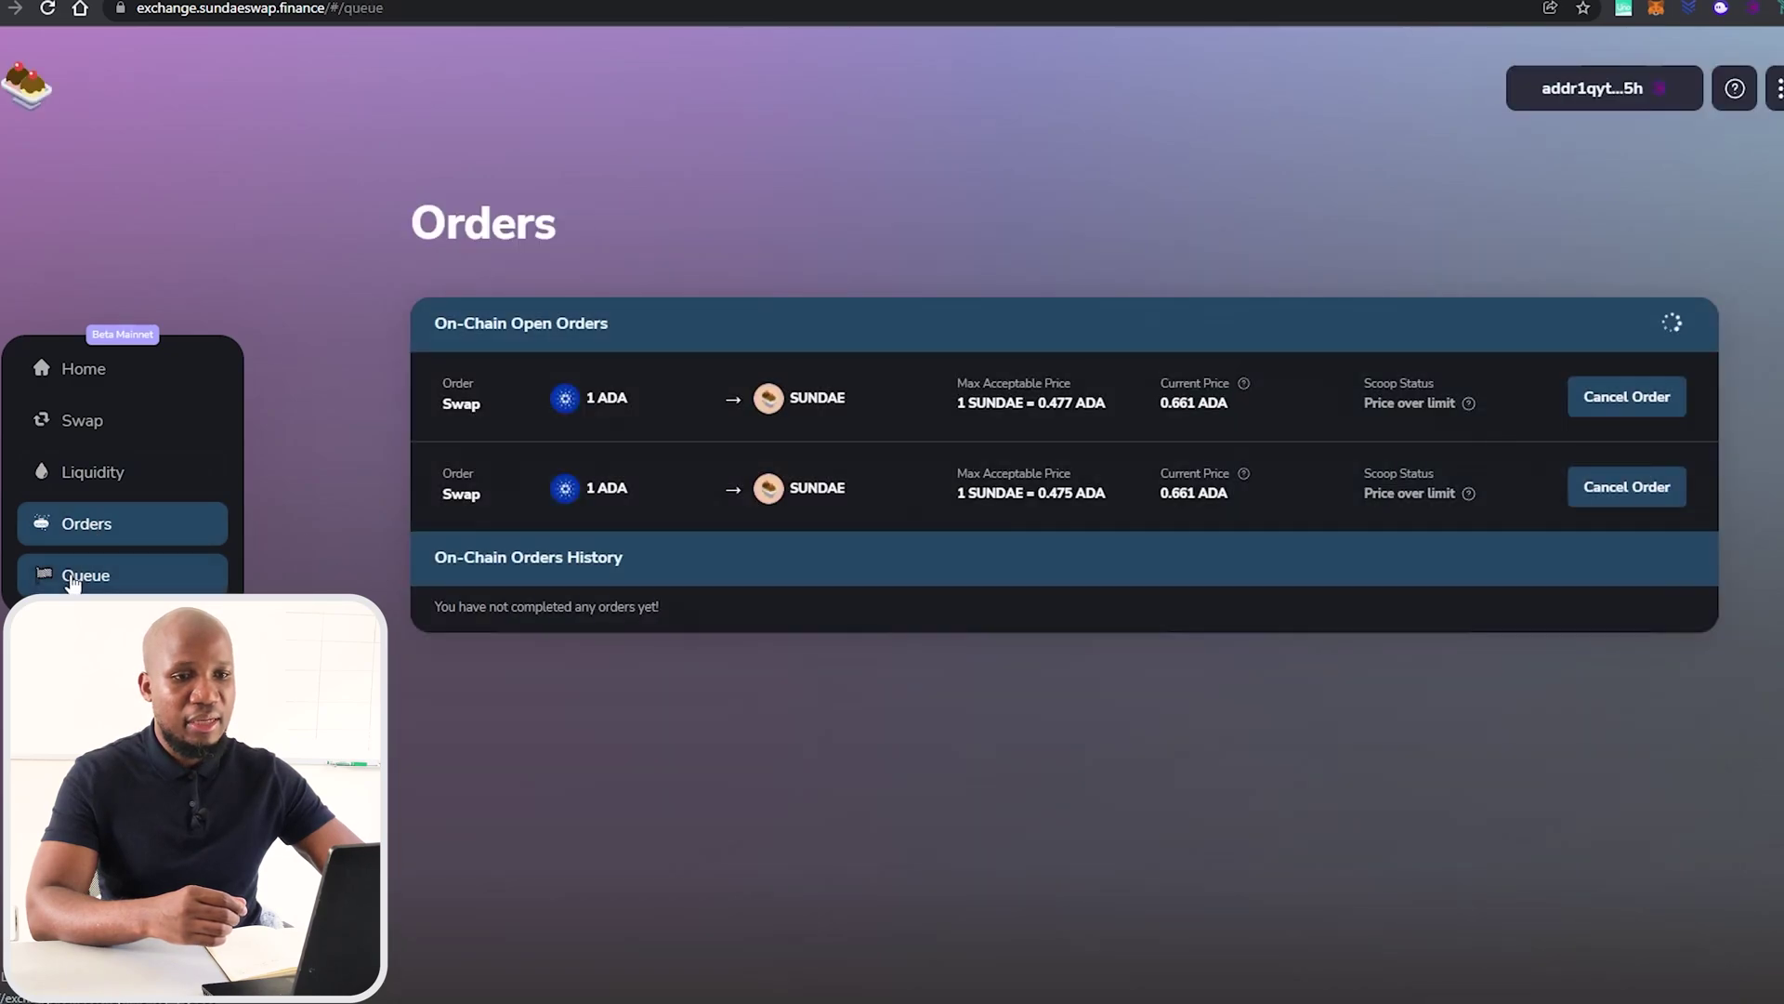
pyautogui.click(88, 573)
pyautogui.scroll(-3, 892, 570)
pyautogui.scroll(3, 858, 527)
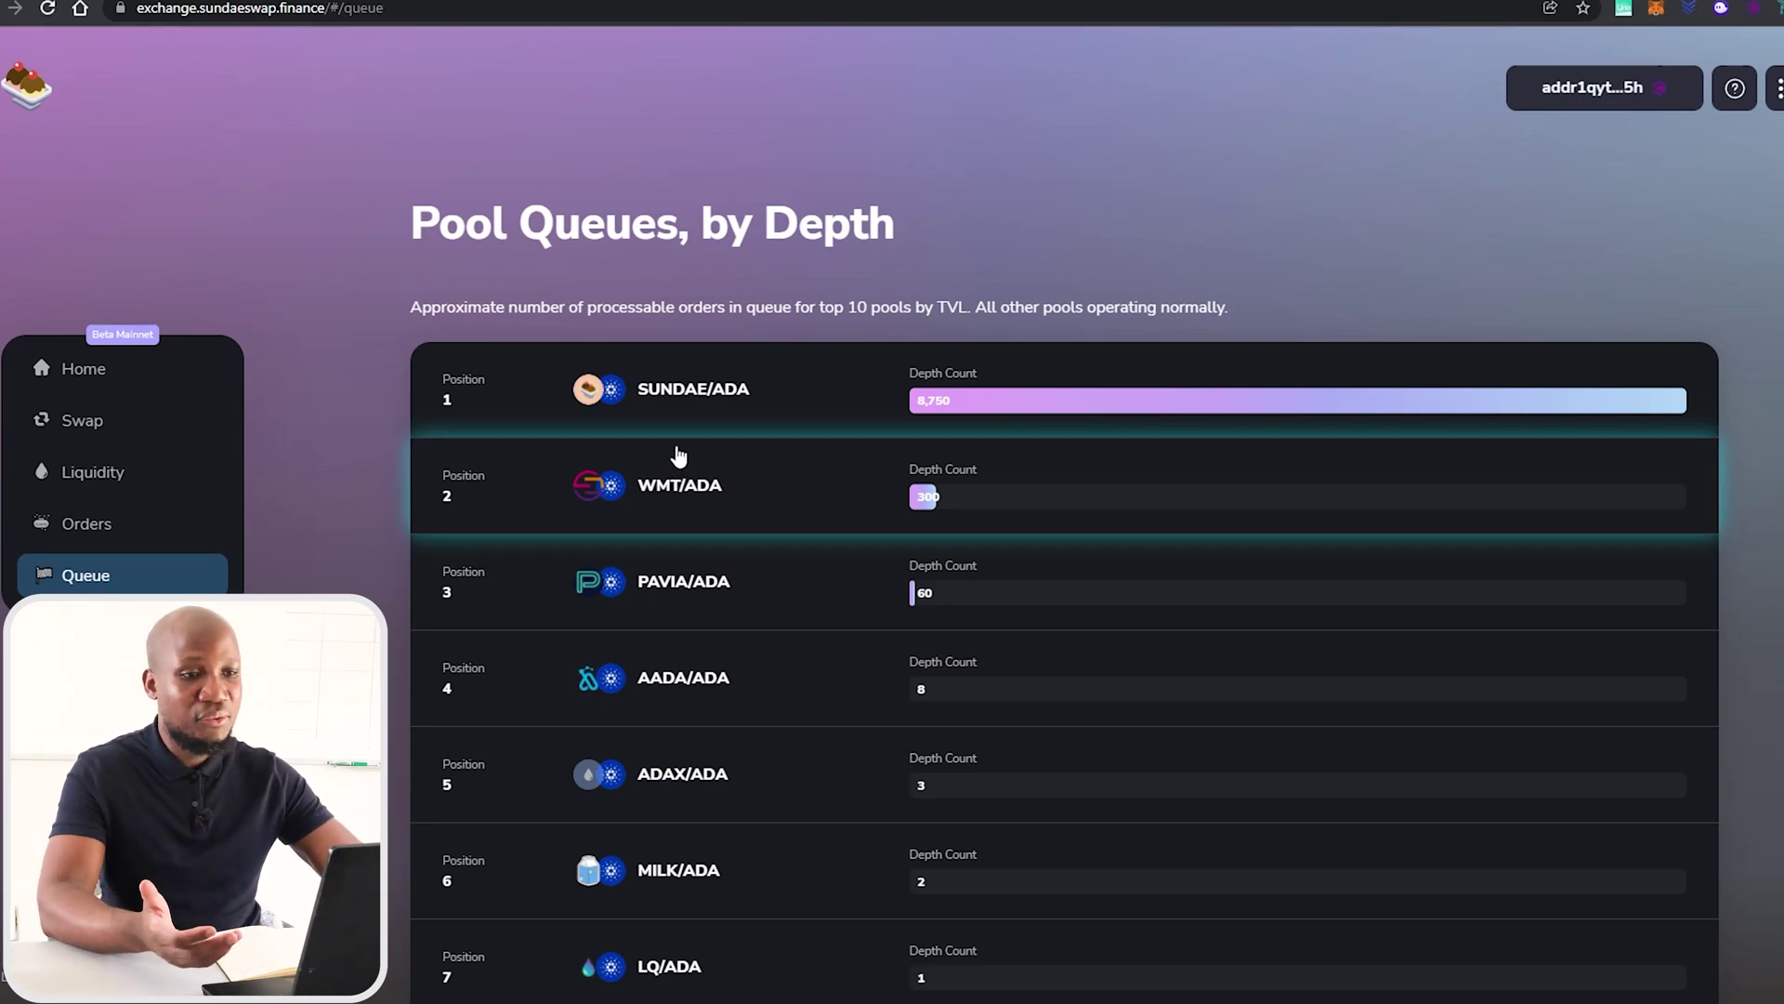
pyautogui.click(119, 526)
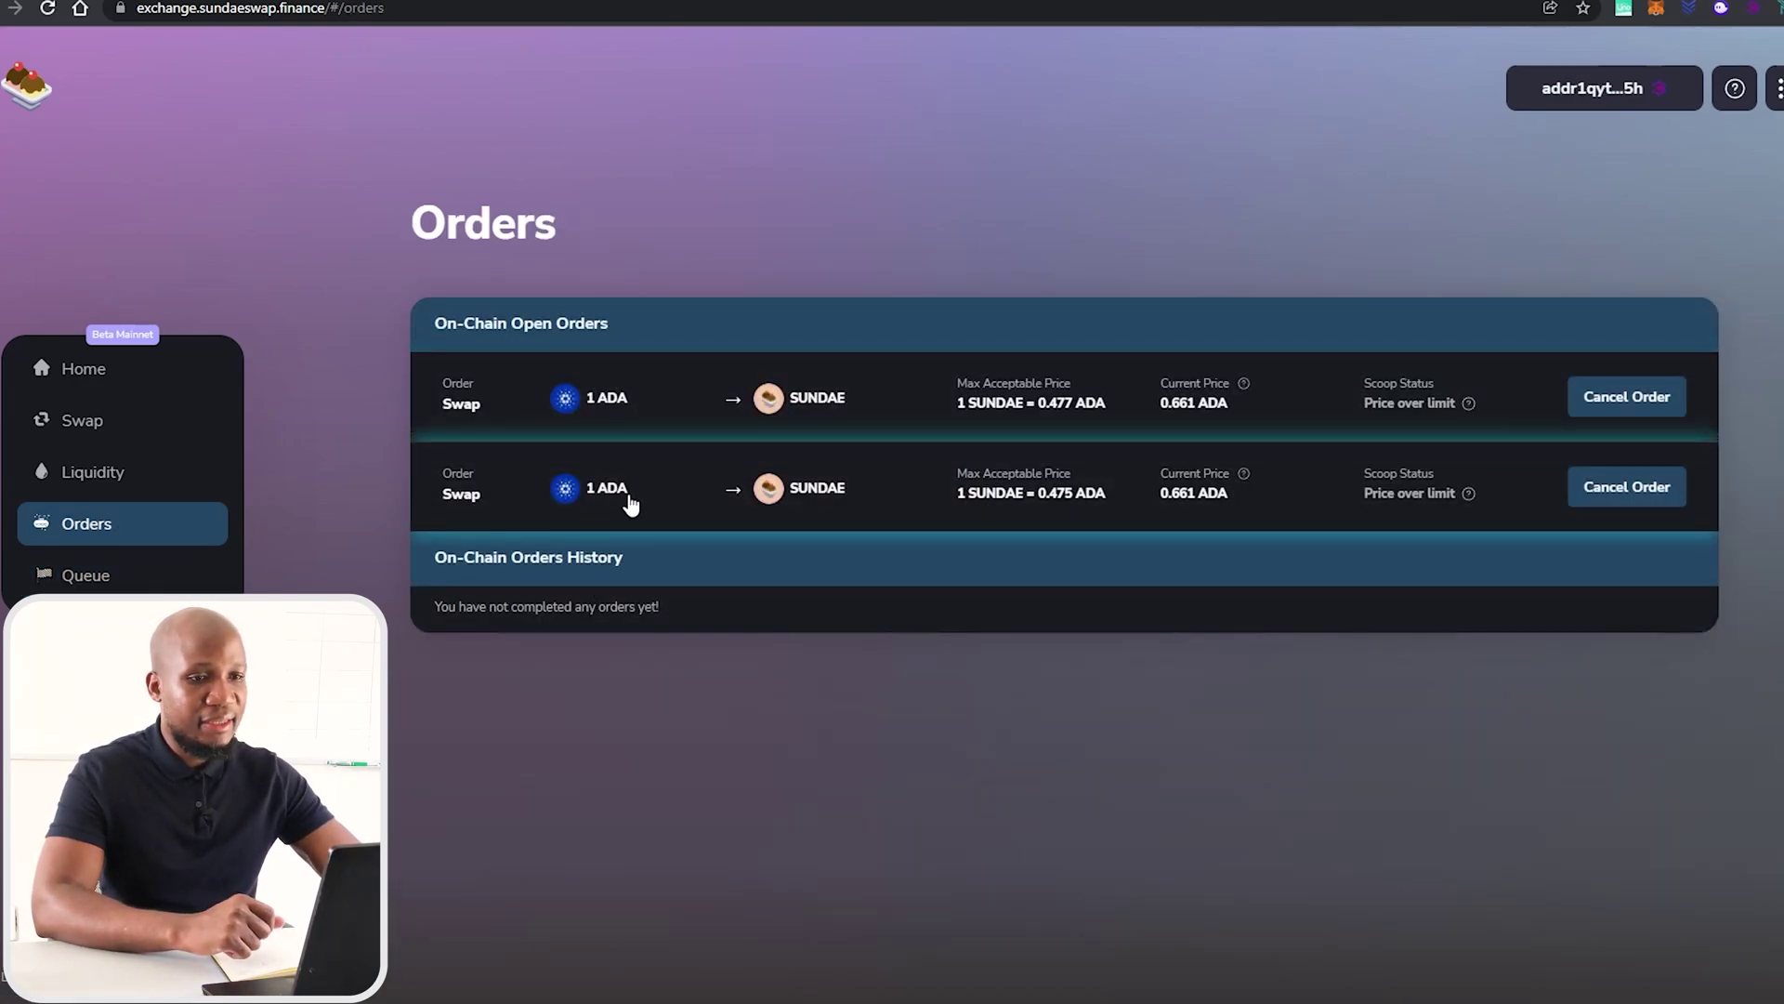
# Expand the second open order, compare its date with the system clock, and cancel it
pyautogui.click(661, 518)
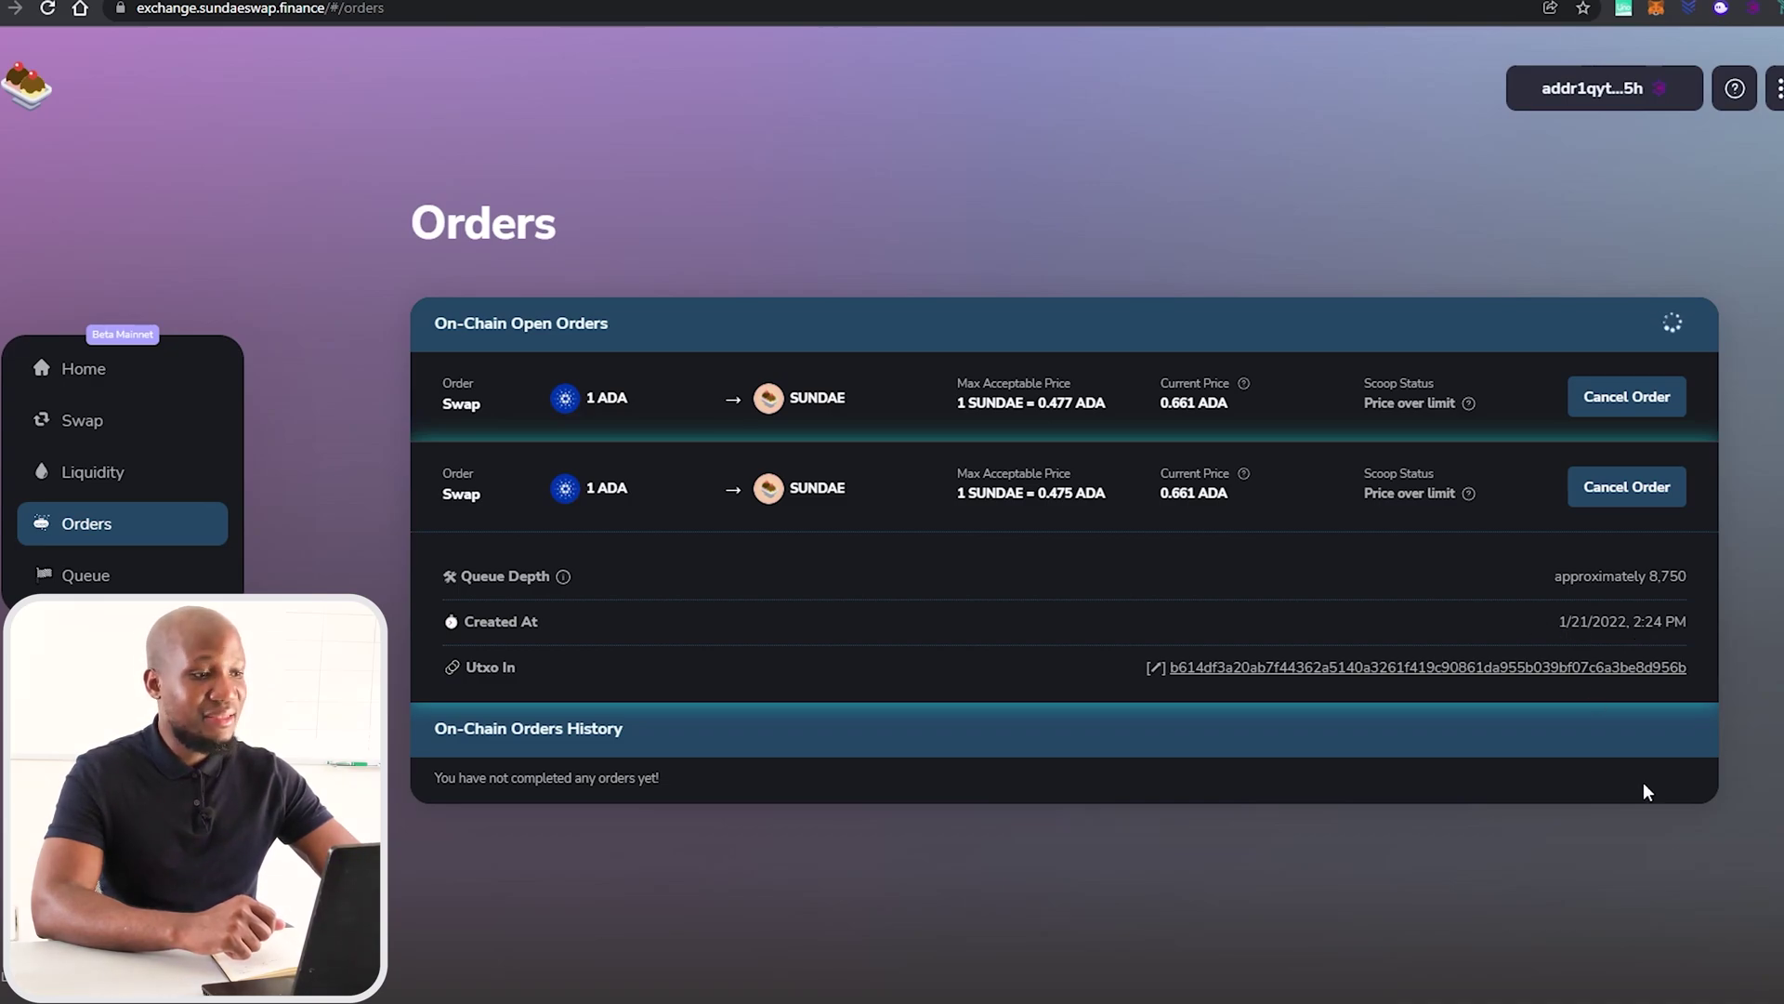
pyautogui.click(1775, 989)
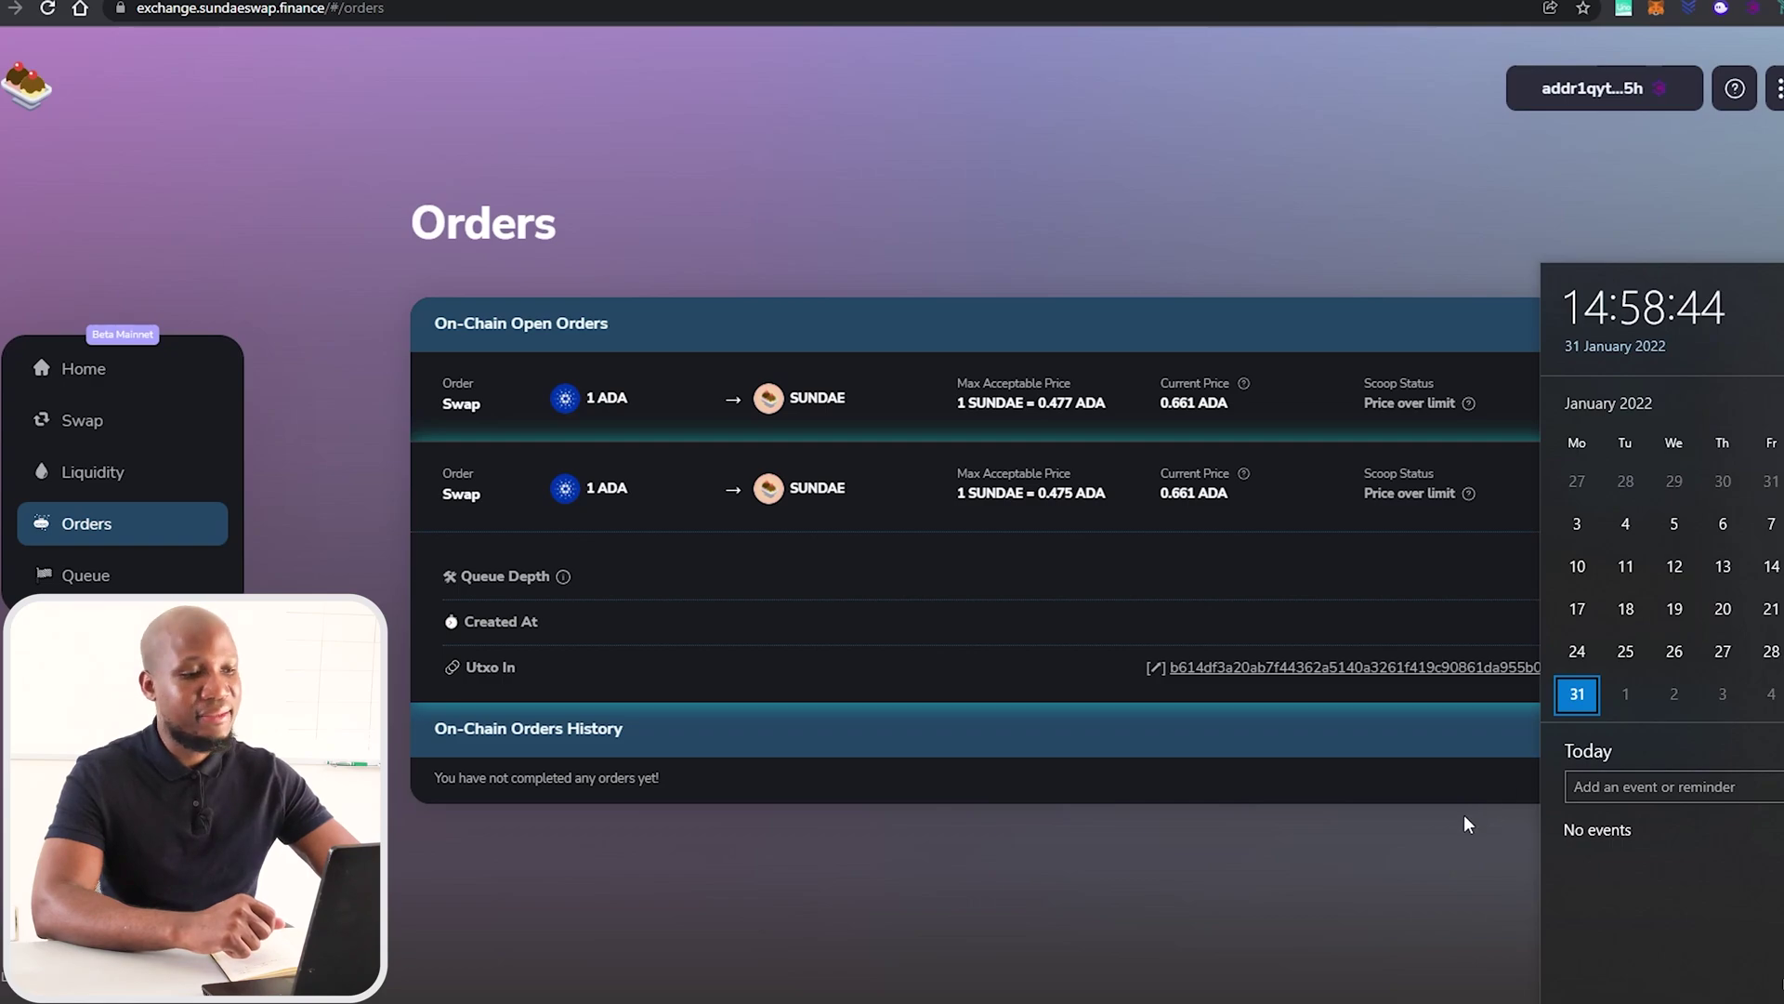
pyautogui.click(1457, 855)
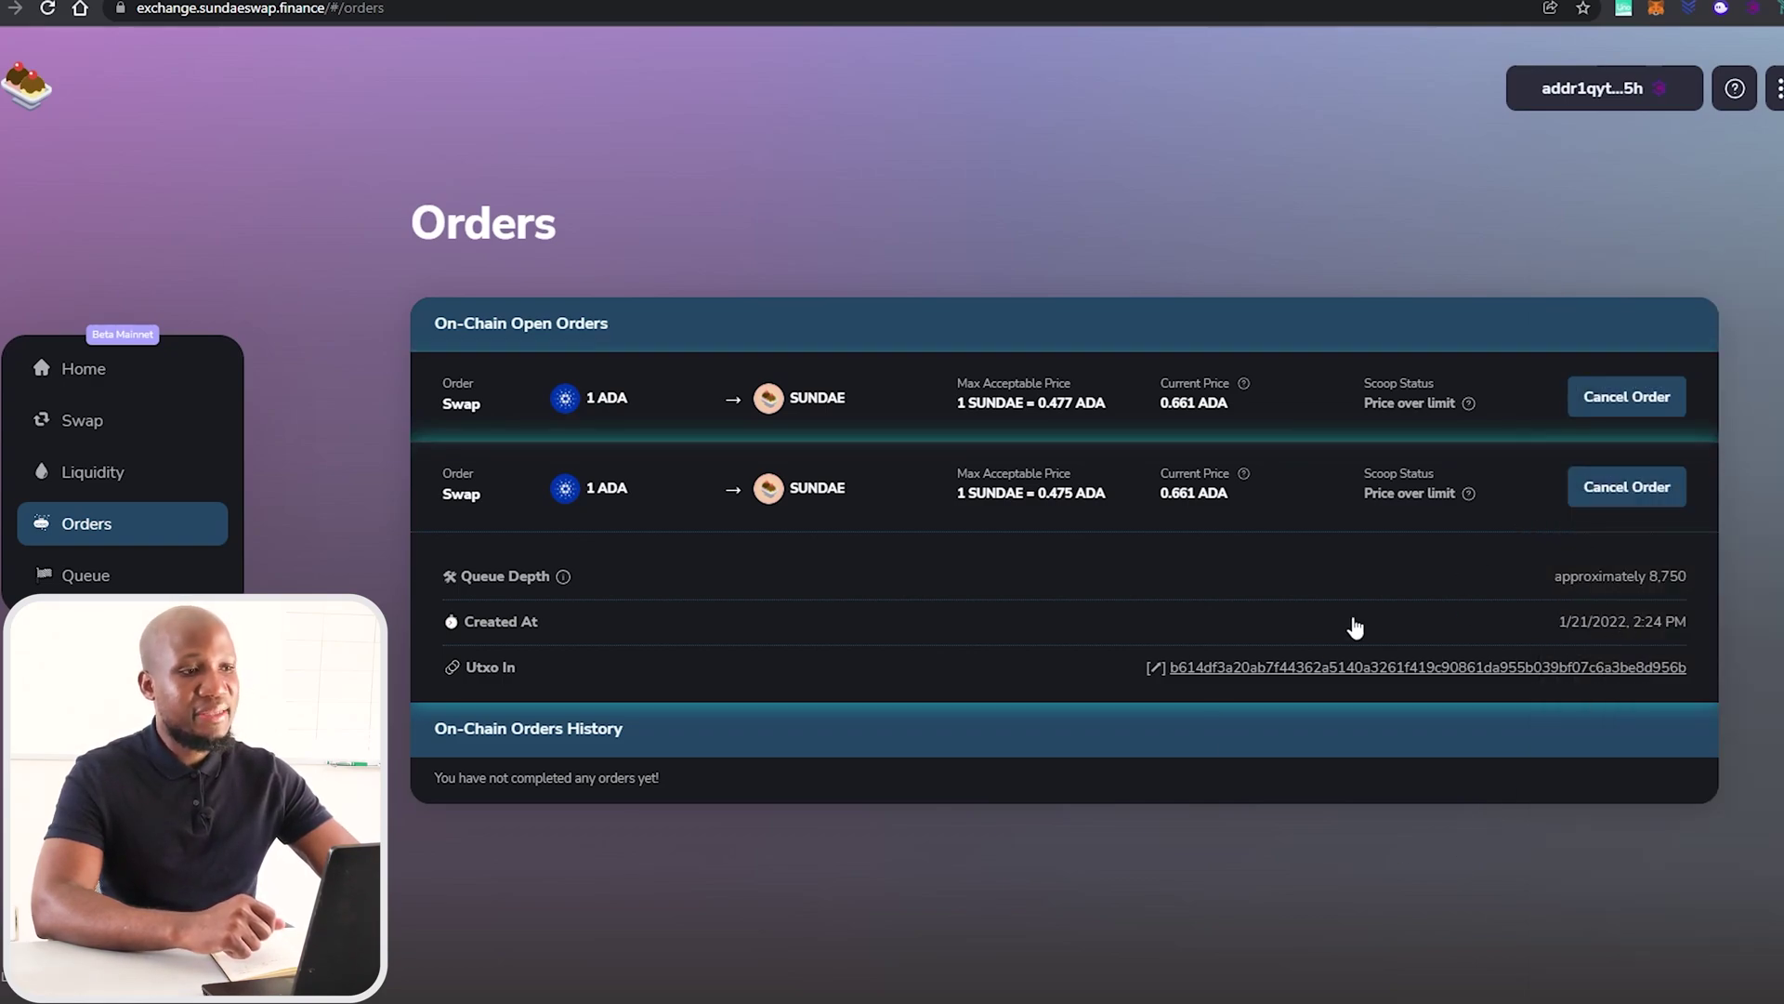
pyautogui.click(1619, 480)
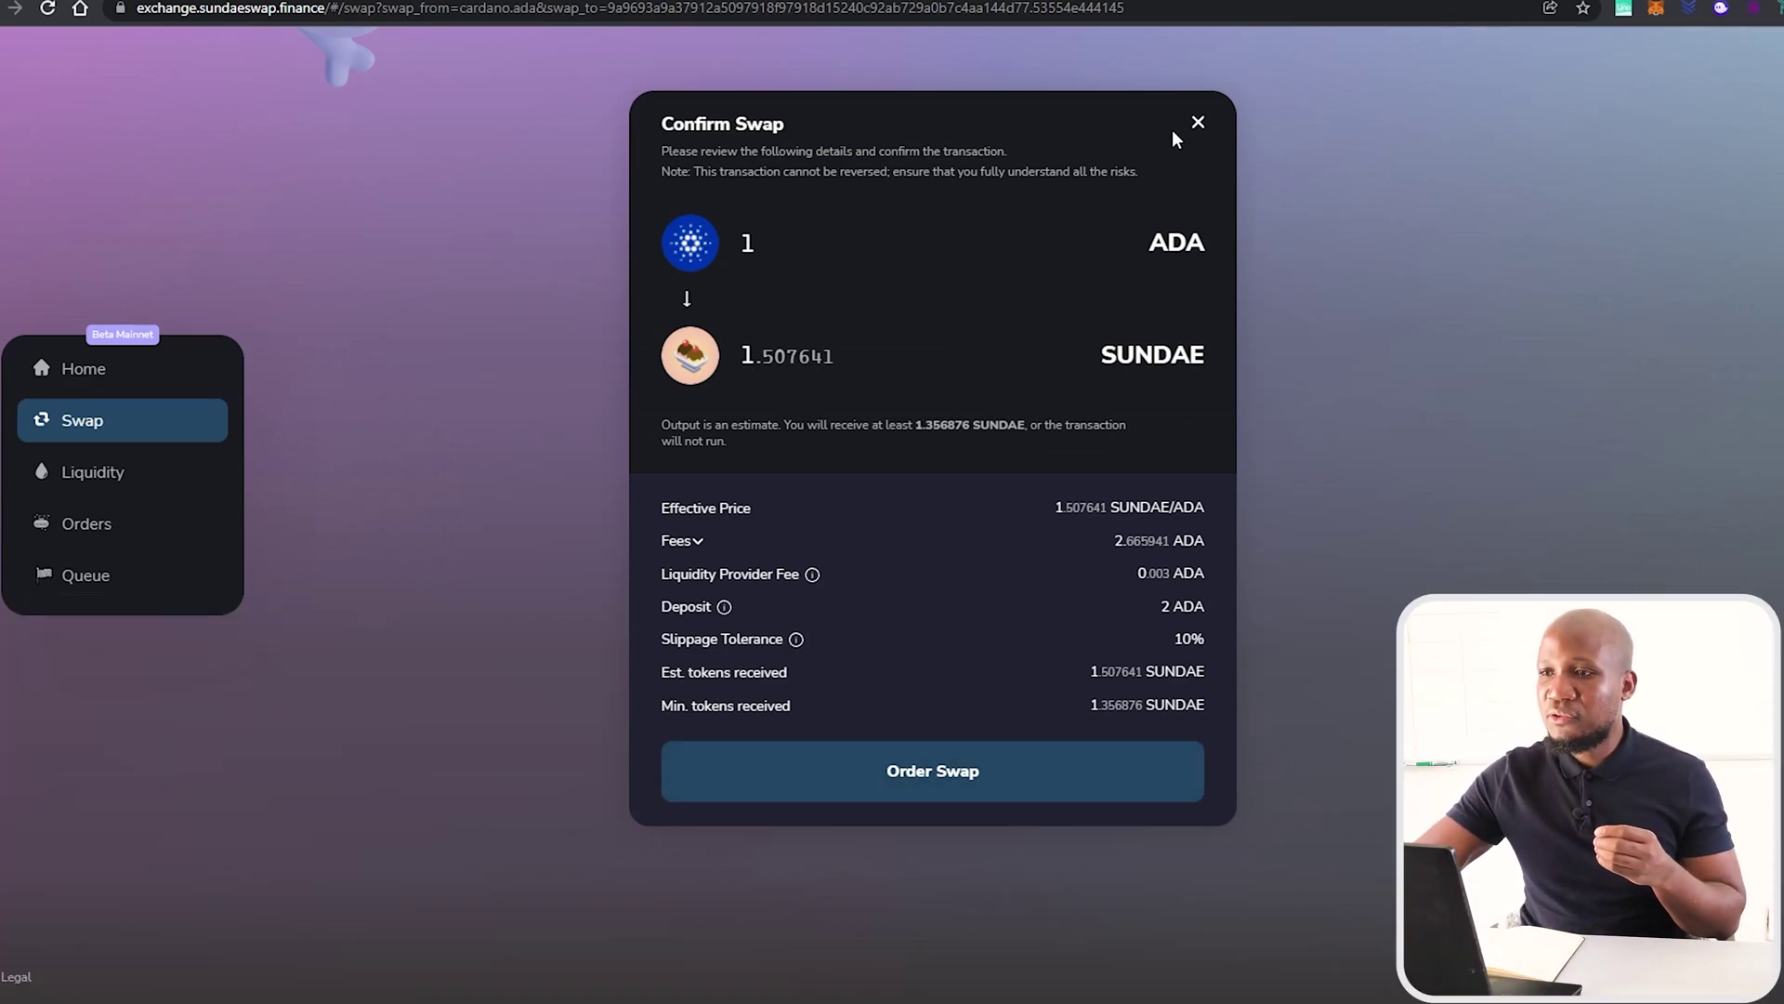
# Dismiss the swap confirmation, leaving the ADA-to-SUNDAE form reset to 0 at 10% slippage
pyautogui.click(1198, 126)
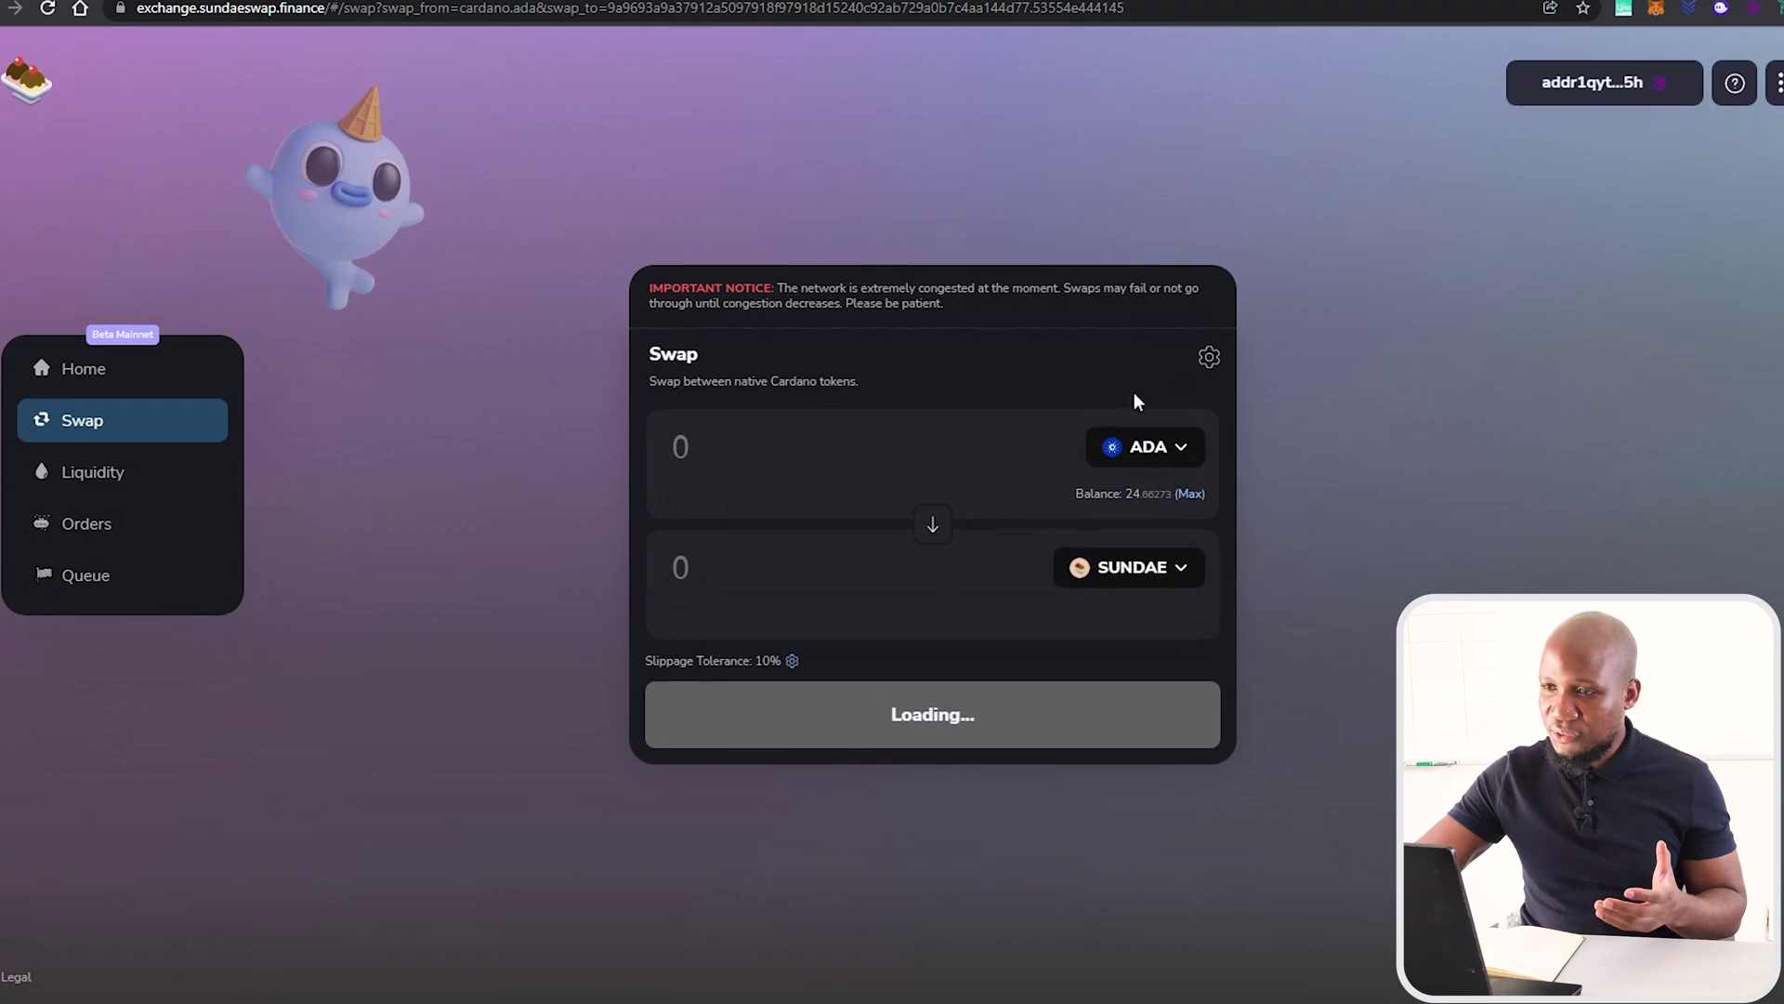